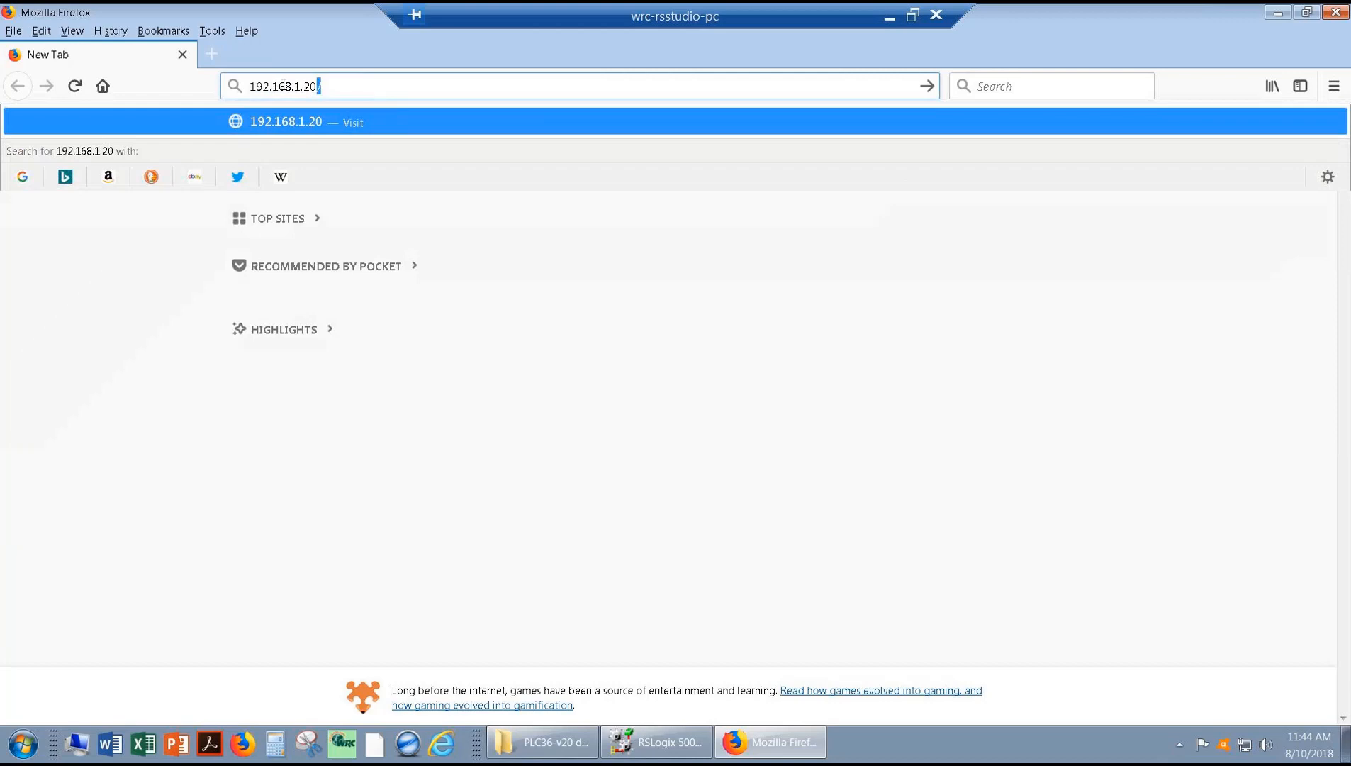
Load the device page at 192.168.1.20 and save its EDS file as product.eds in PLC36-v20 demo 1, replacing the existing file.
{"action": "key", "text": "Return"}
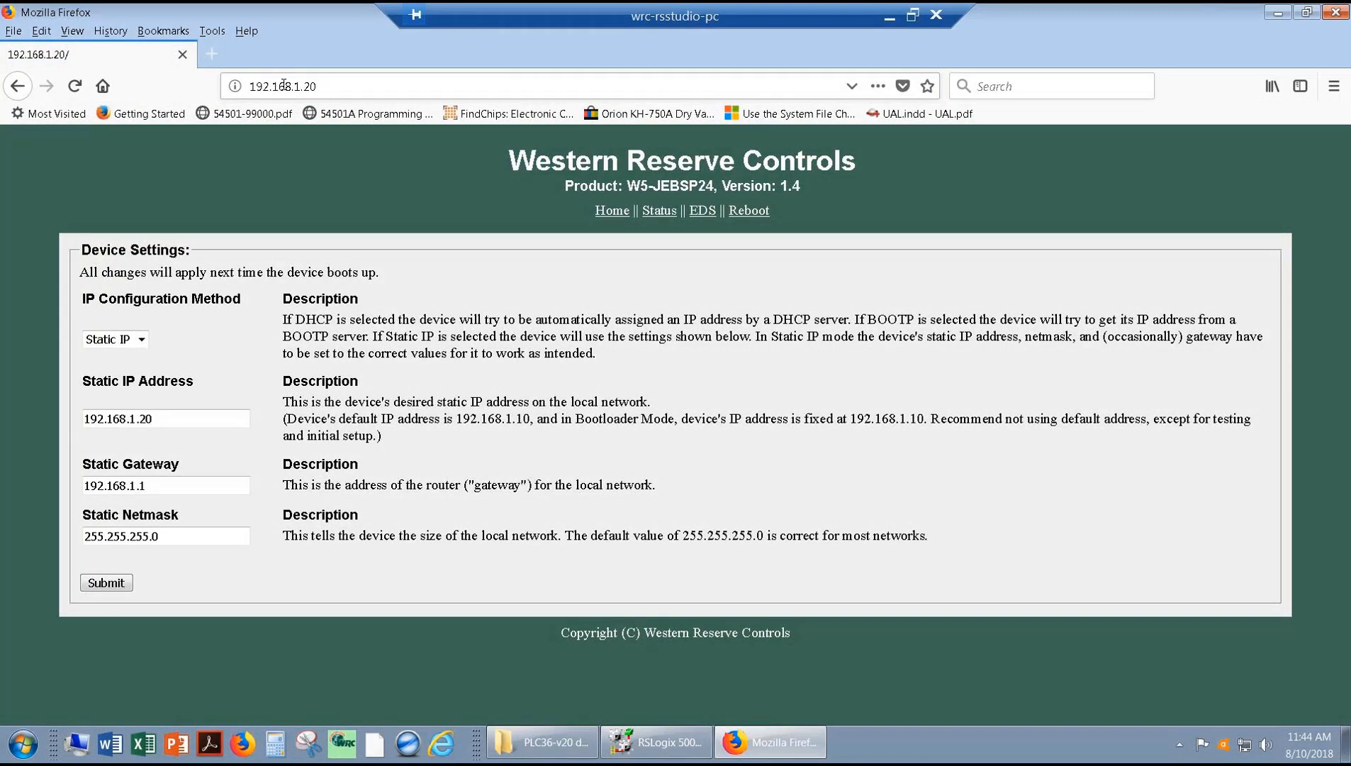
{"action": "left_click", "coordinate": [703, 211]}
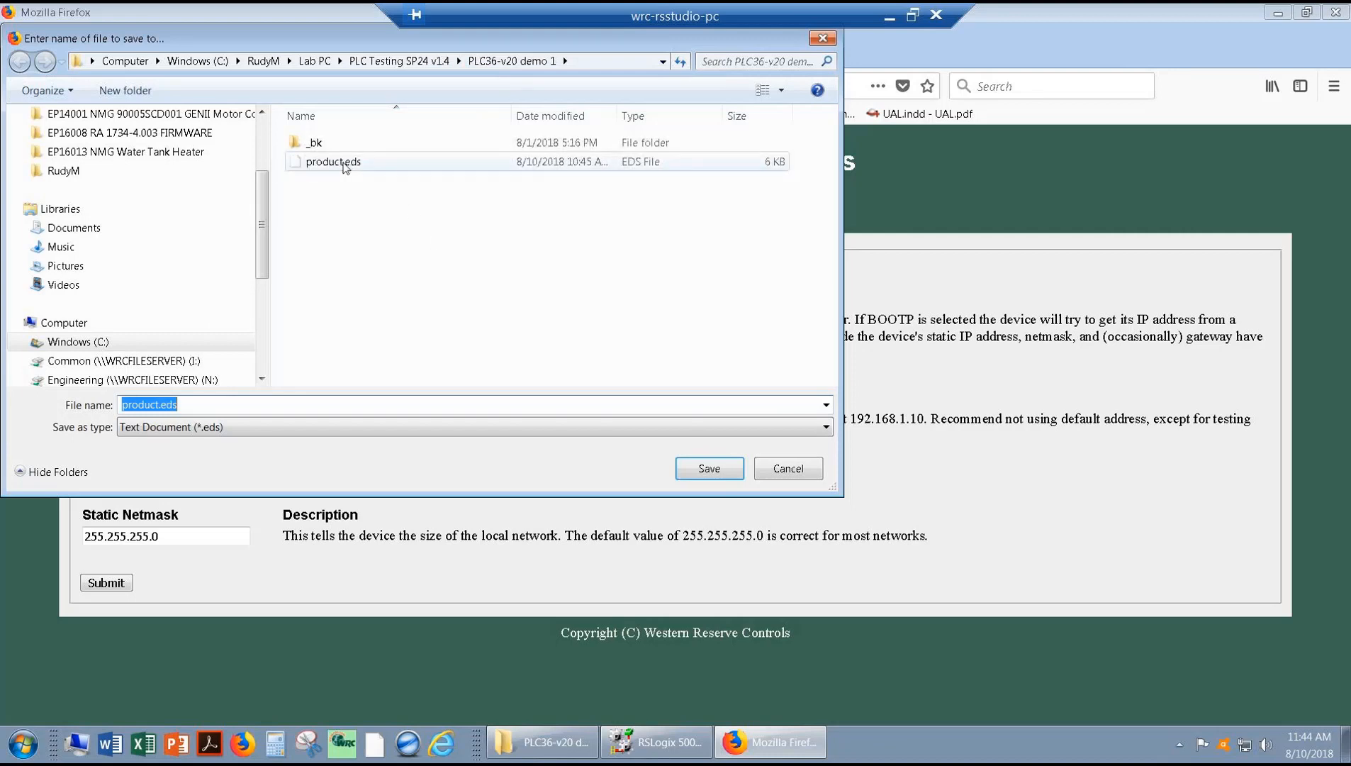
{"action": "left_click", "coordinate": [704, 468]}
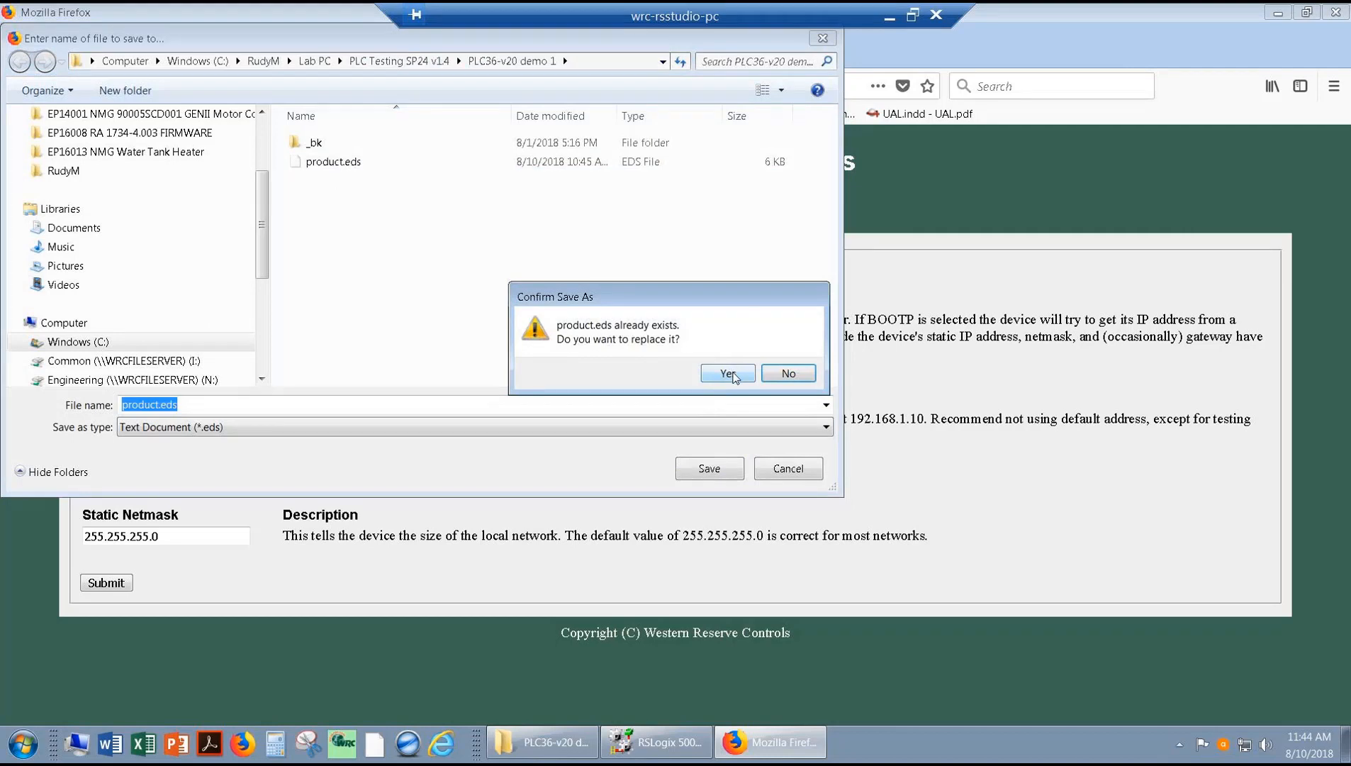
{"action": "left_click", "coordinate": [728, 373]}
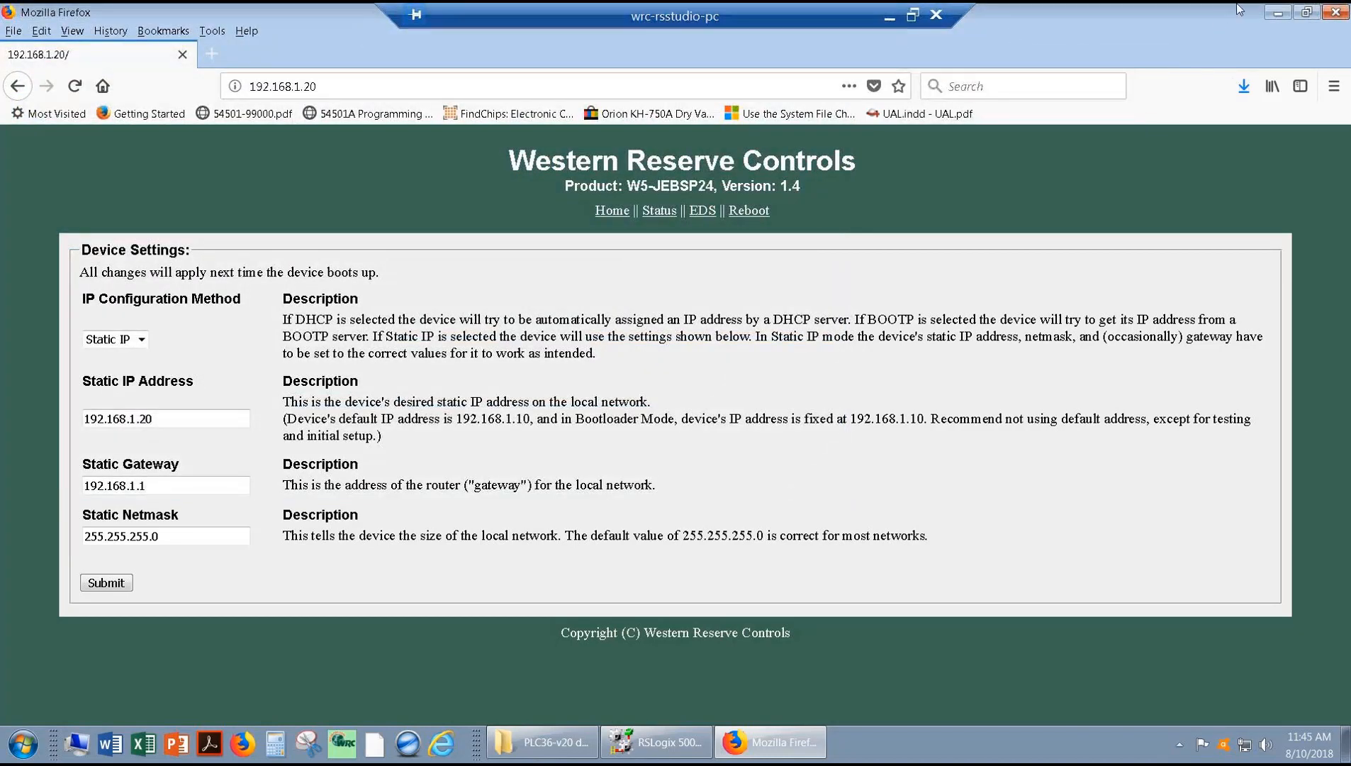
Close the browser, then launch RSLogix 5000 from the cleared desktop with its Start Page closed.
{"action": "left_click", "coordinate": [1339, 14]}
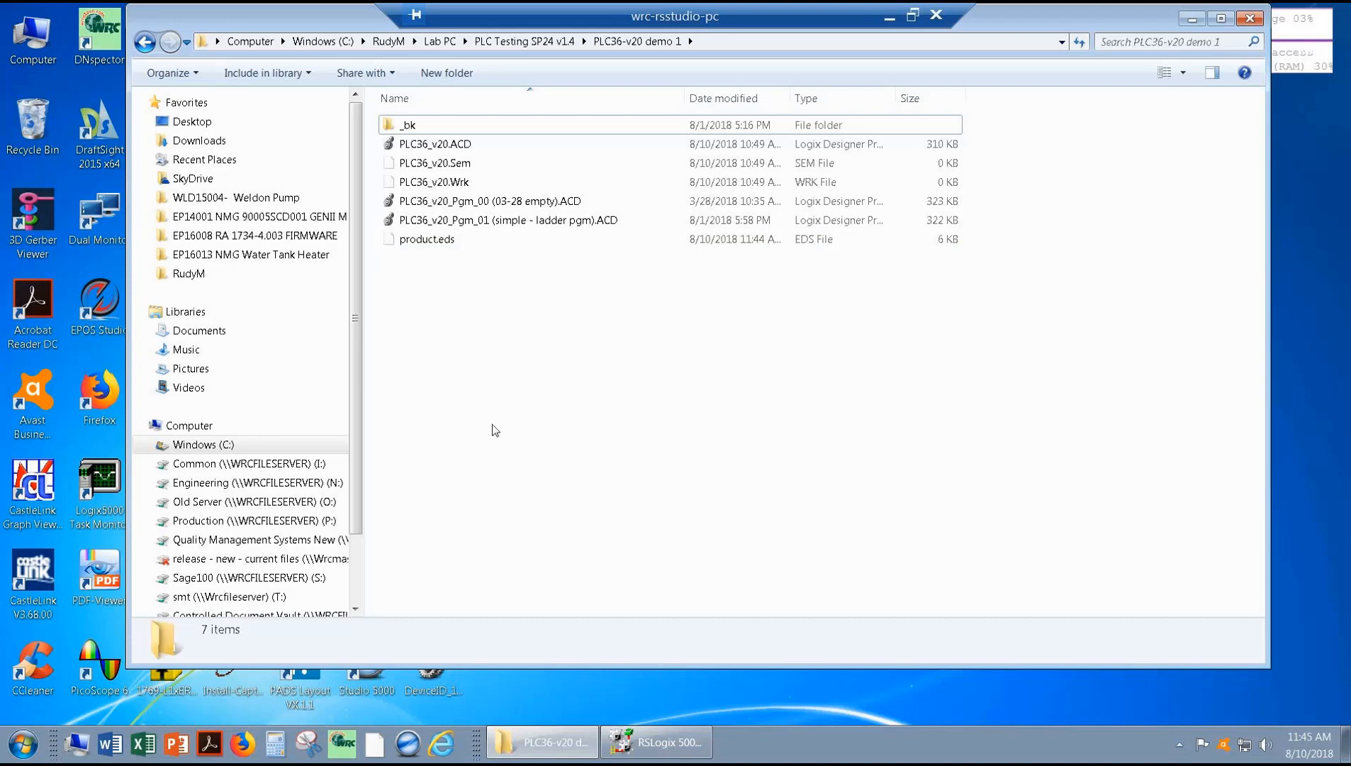
{"action": "left_click", "coordinate": [1193, 20]}
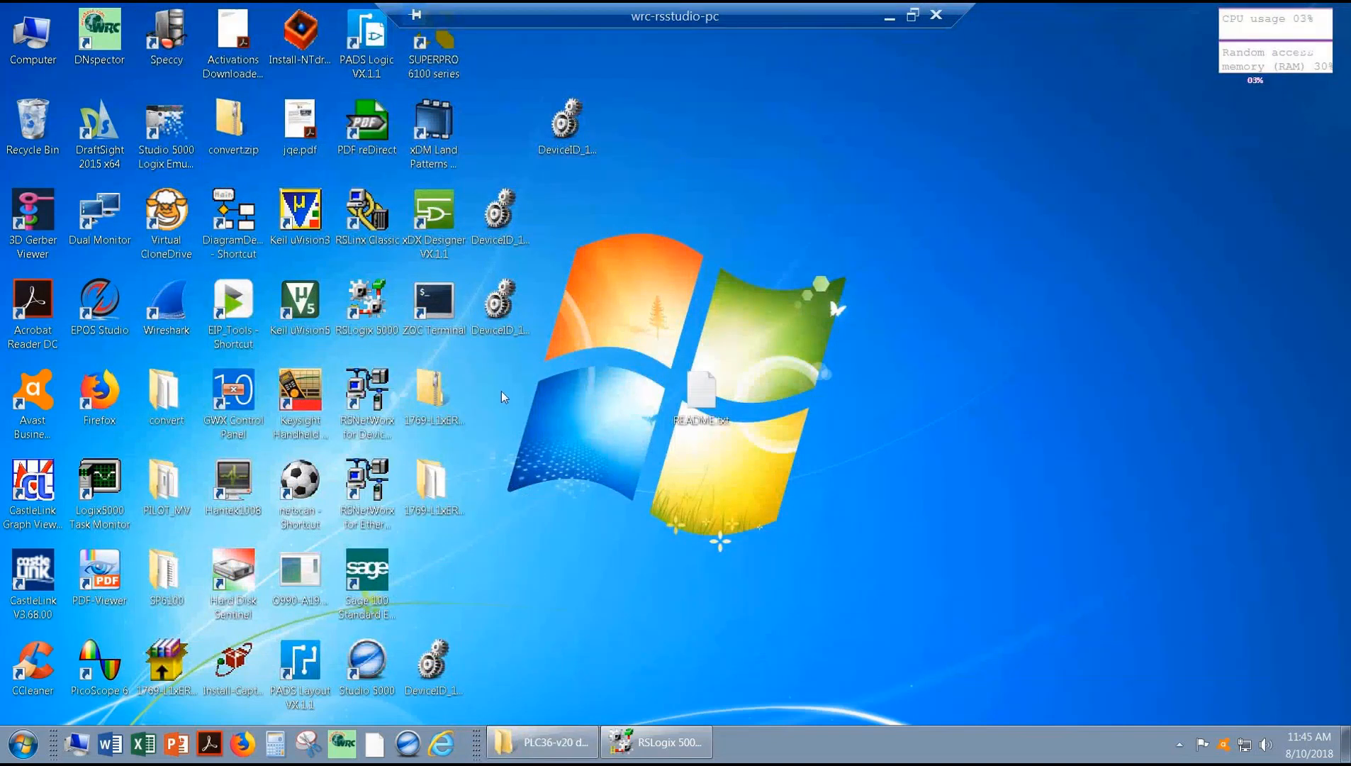
{"action": "double_click", "coordinate": [378, 332]}
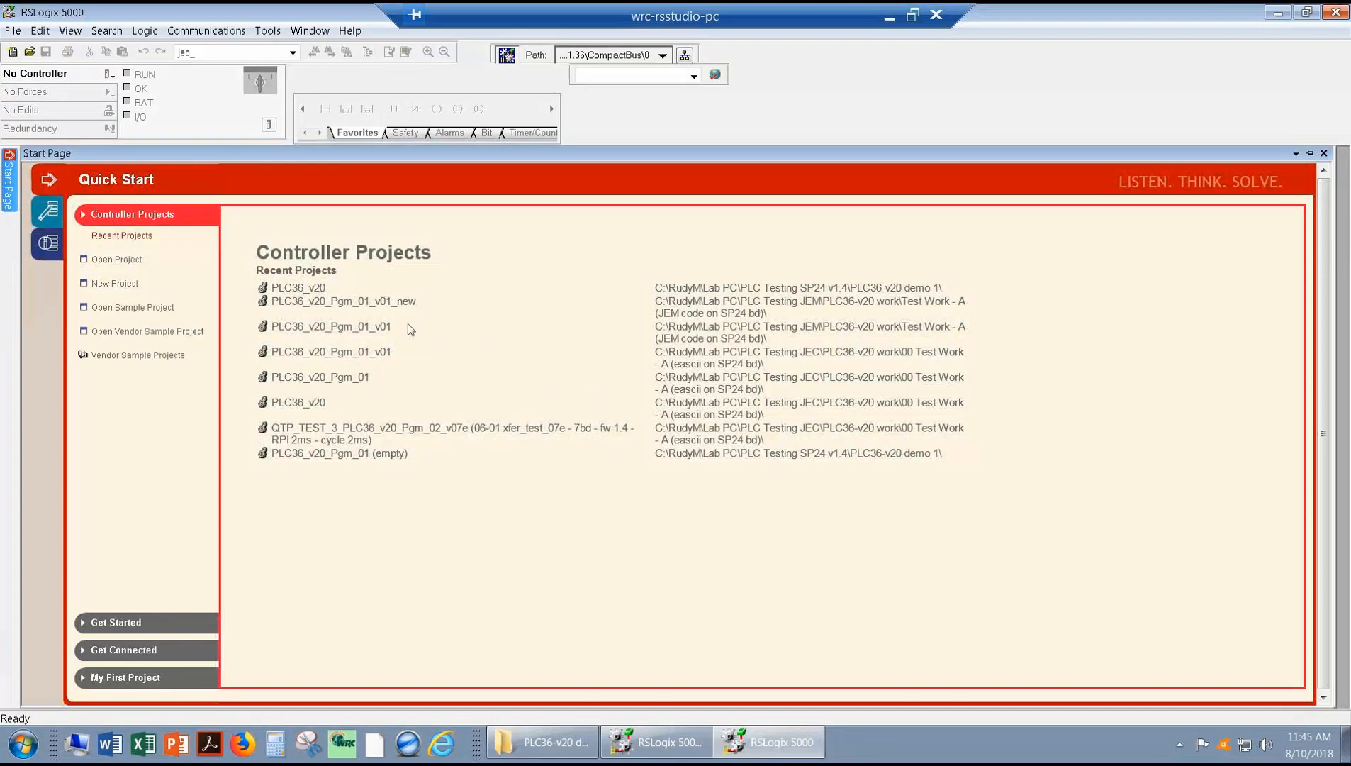
{"action": "left_click", "coordinate": [1324, 154]}
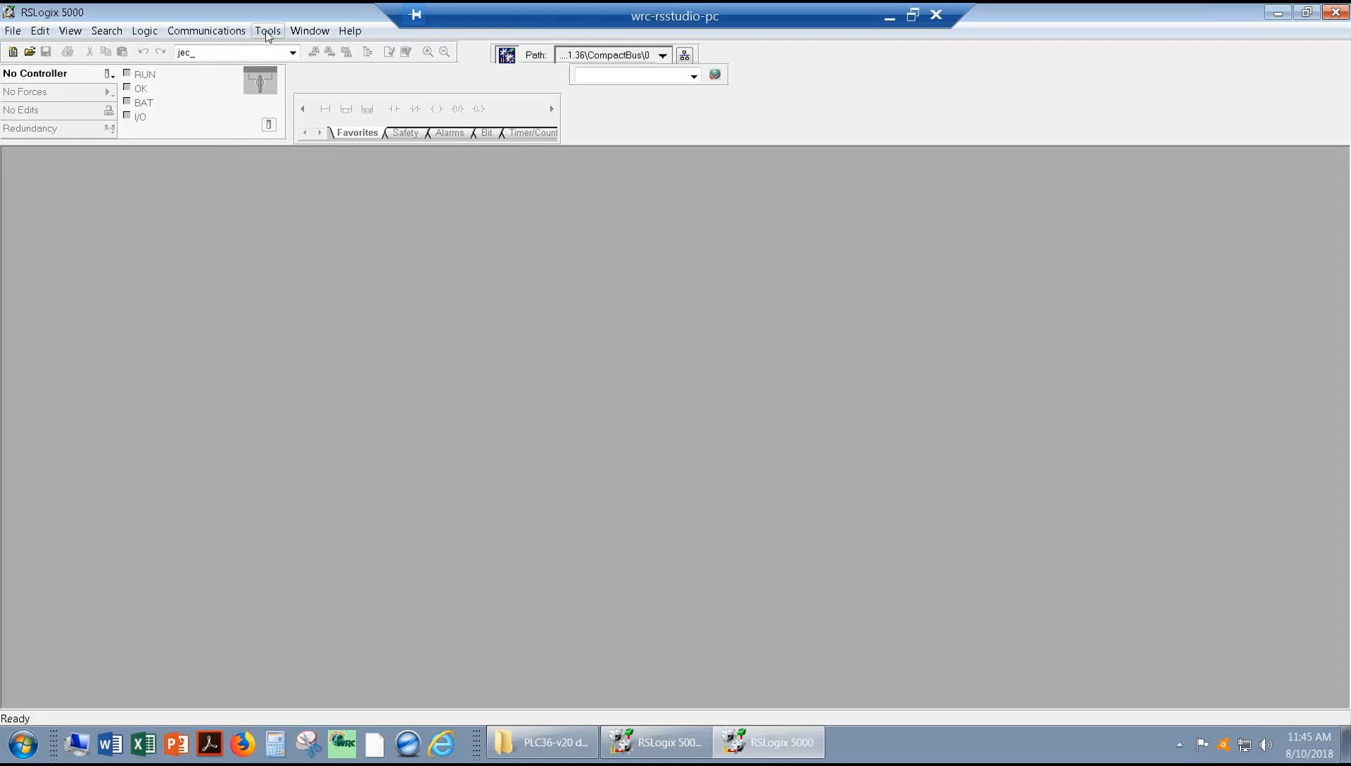
Start the EDS Hardware Installation Tool and choose product.eds from PLC36-v20 demo 1 for single-file registration.
{"action": "left_click", "coordinate": [268, 32]}
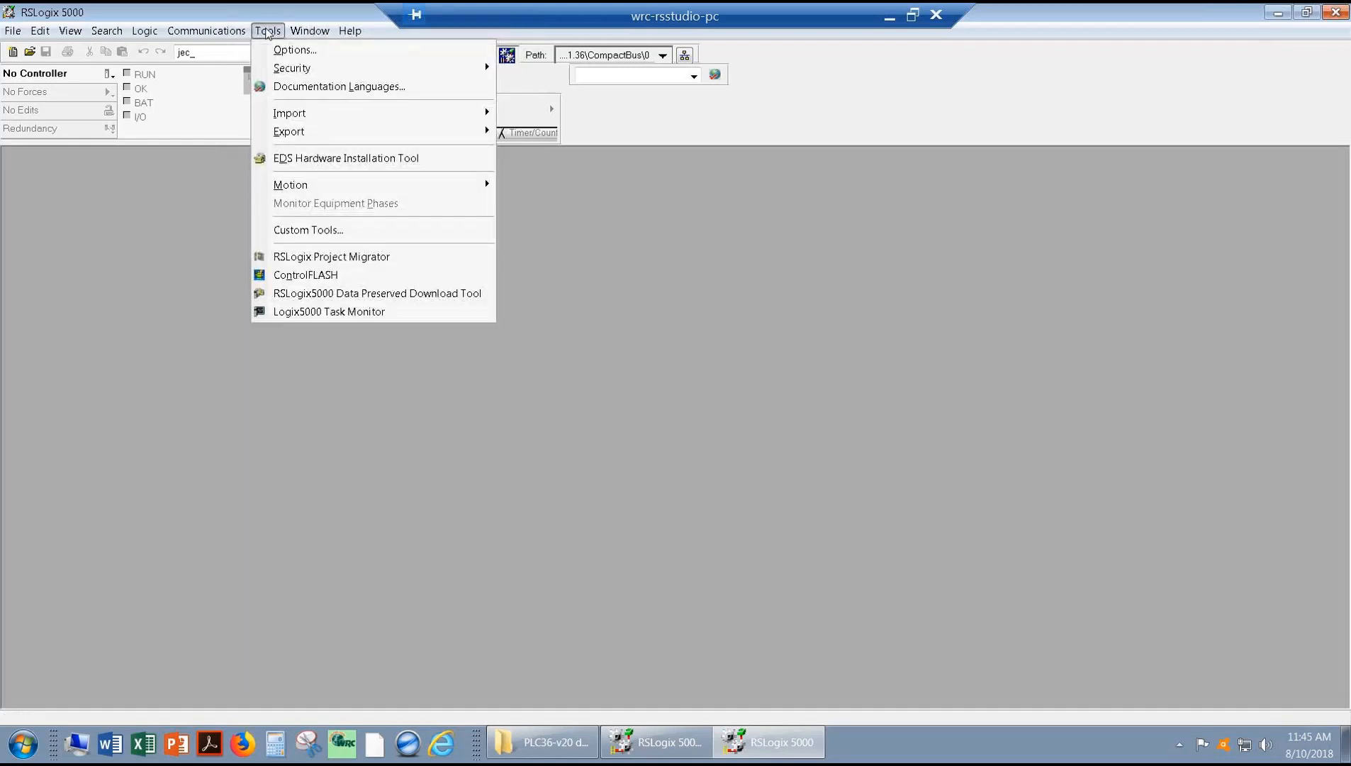
{"action": "left_click", "coordinate": [339, 159]}
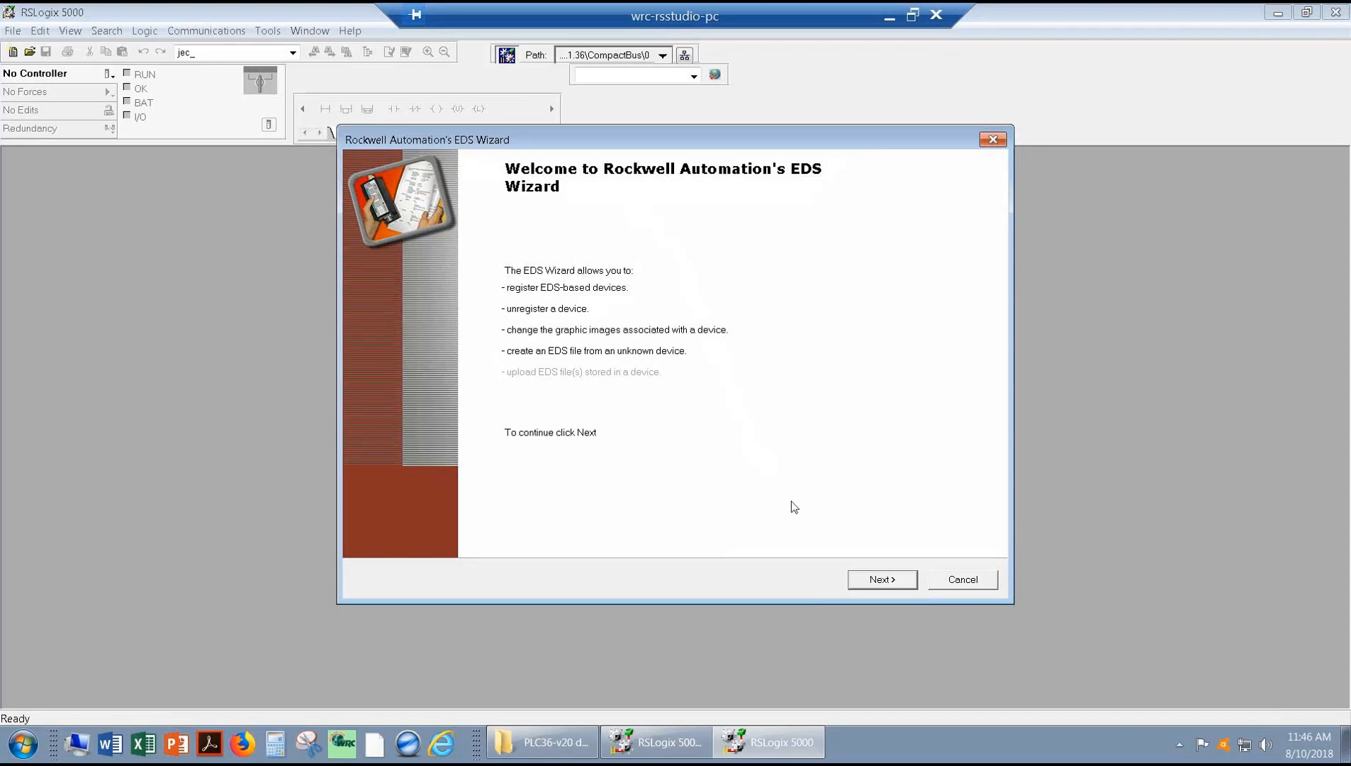
{"action": "left_click", "coordinate": [880, 580]}
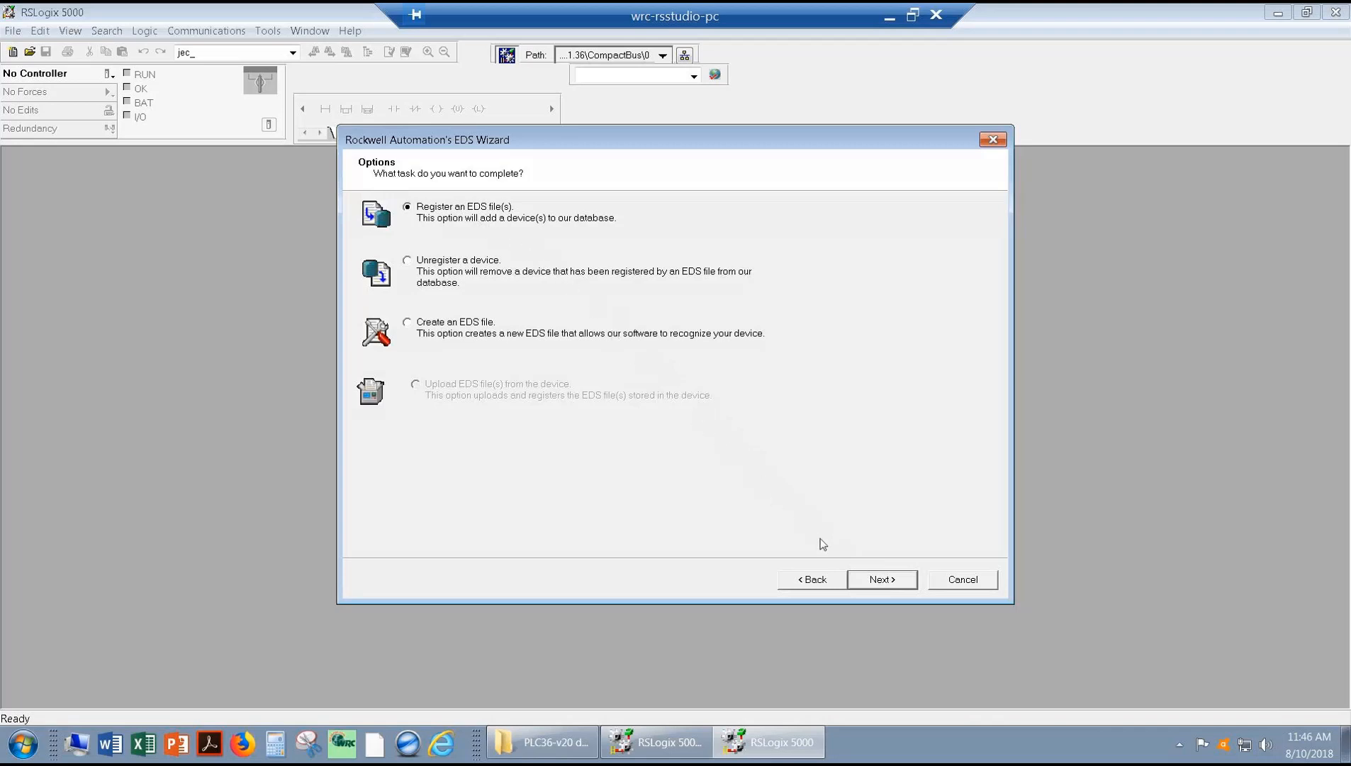
{"action": "left_click", "coordinate": [883, 579]}
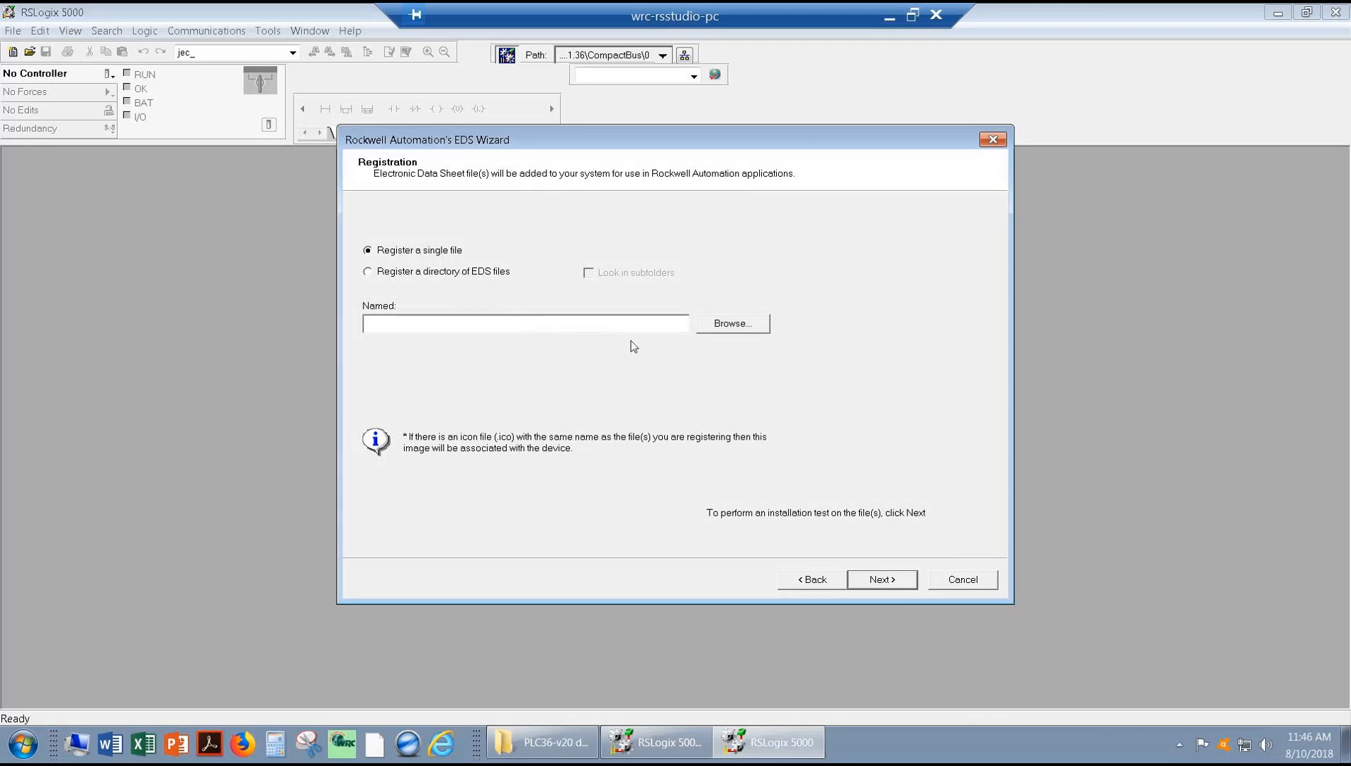
{"action": "left_click", "coordinate": [737, 324]}
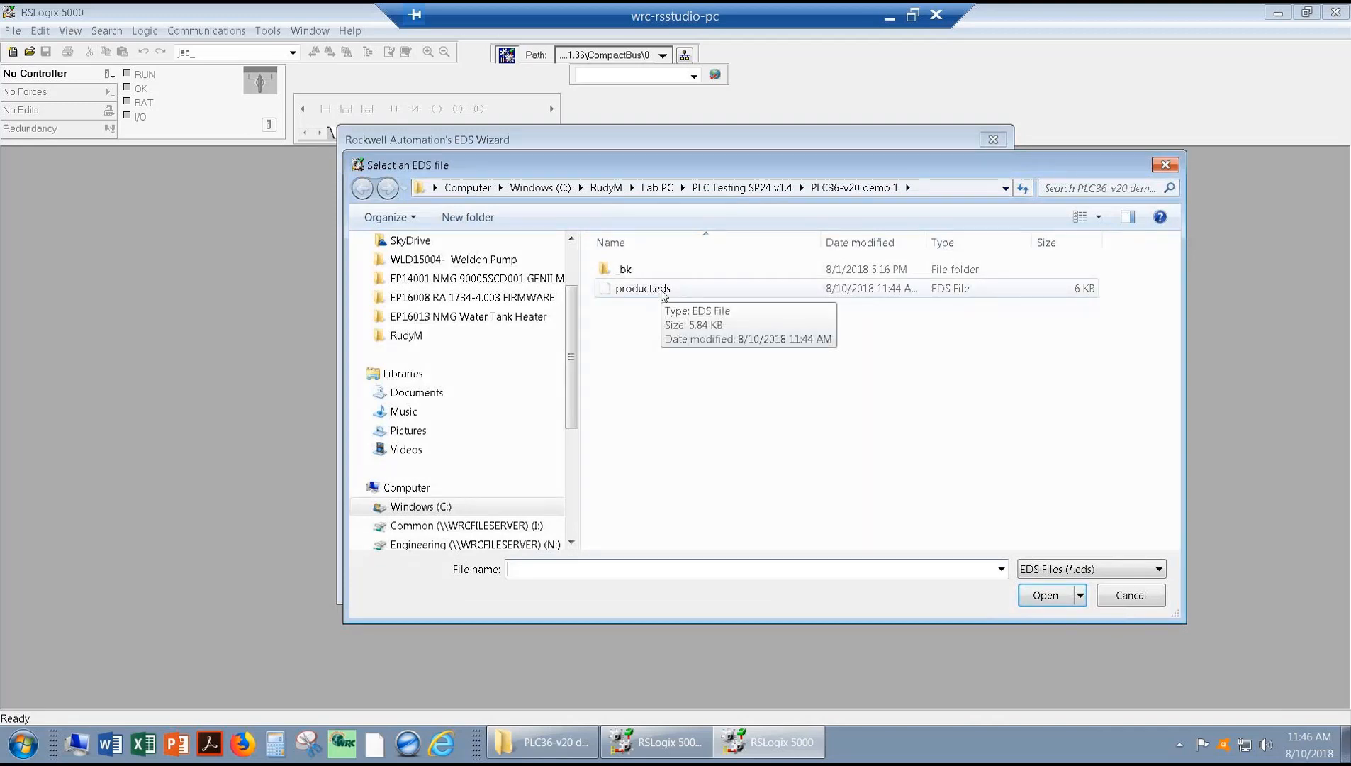
{"action": "left_click", "coordinate": [662, 292]}
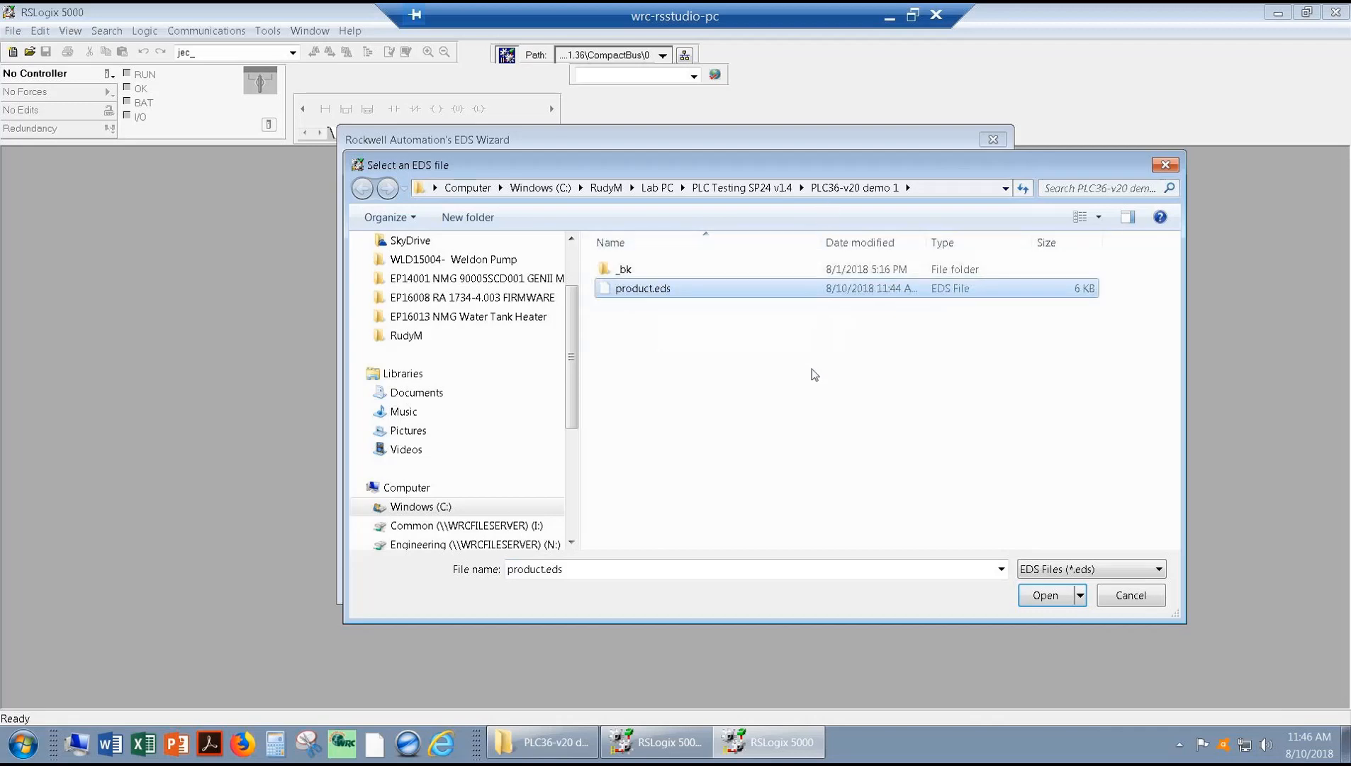
{"action": "left_click", "coordinate": [1045, 595]}
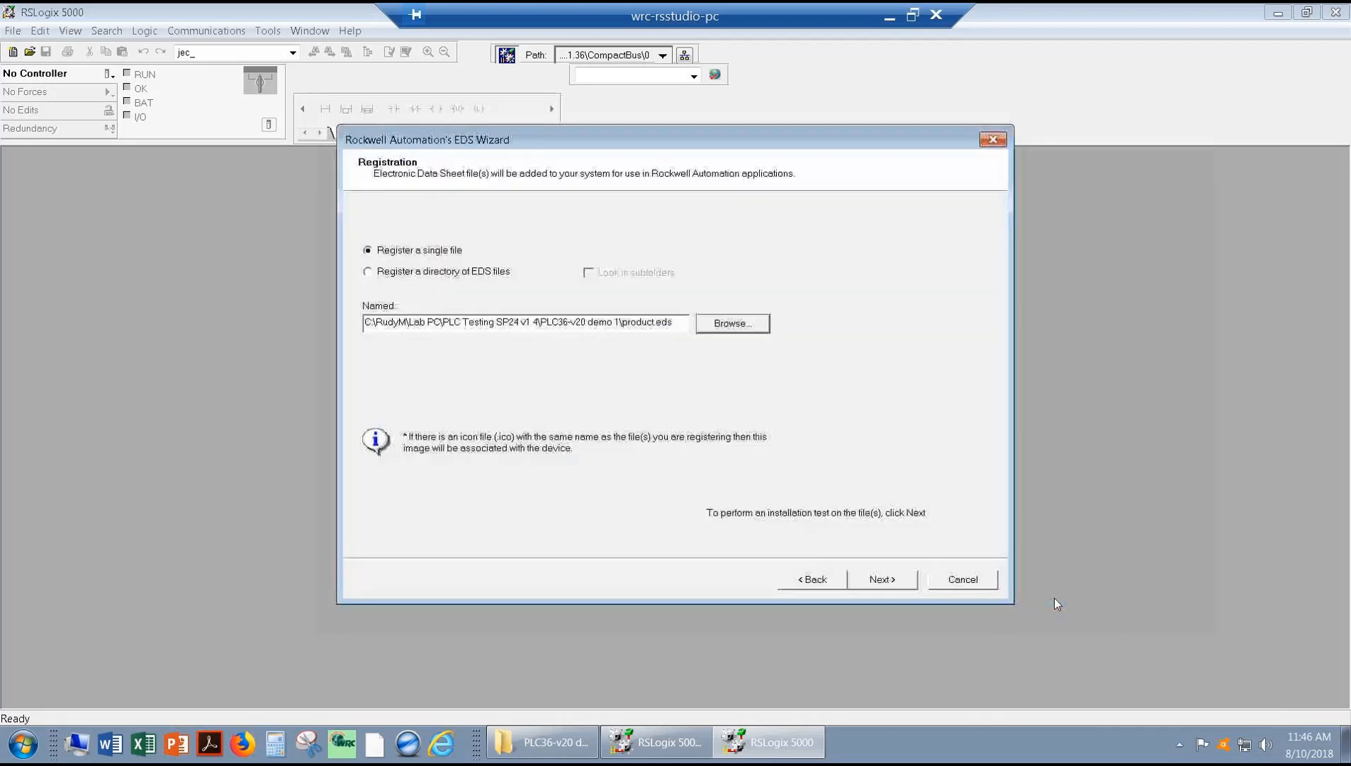
Run the EDS installation test, keep the default device icon, and complete the registration of the W5-JEBSP24.
{"action": "left_click", "coordinate": [883, 580]}
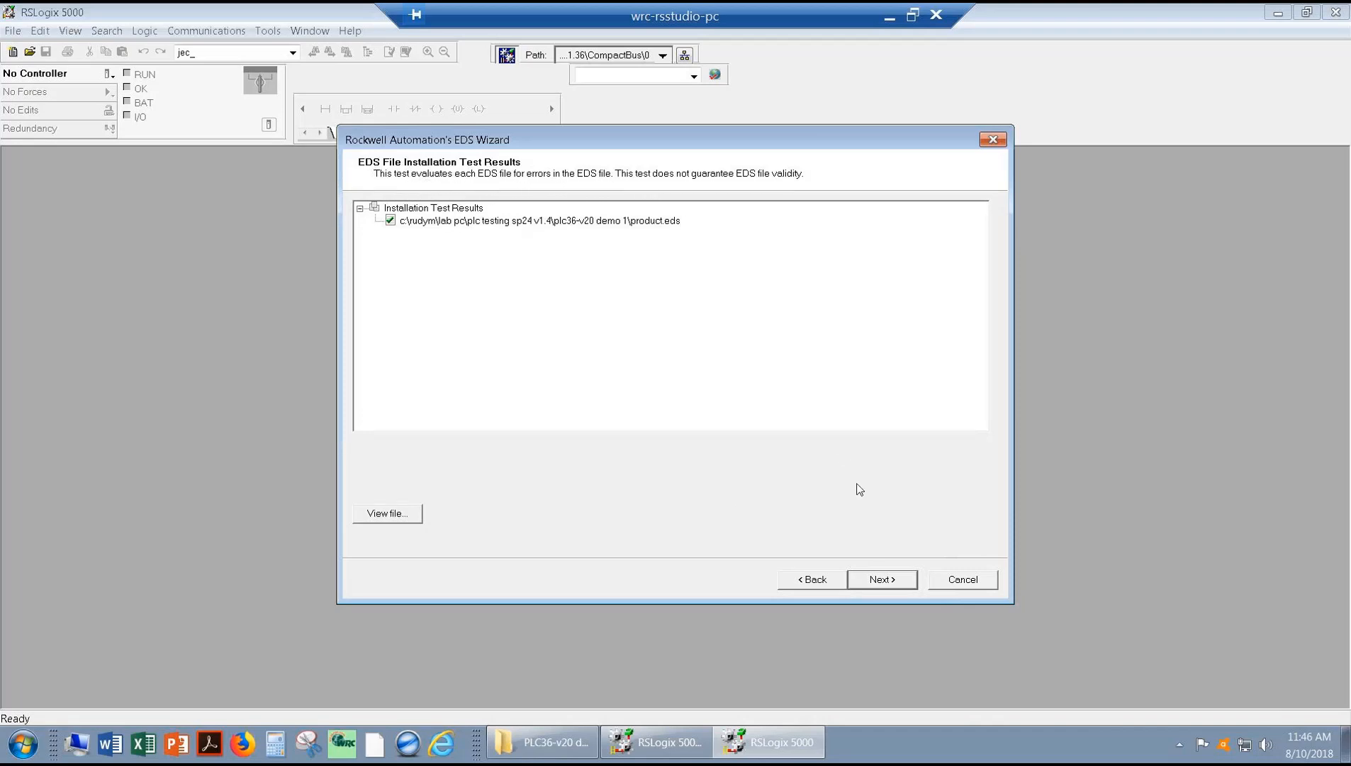
{"action": "left_click", "coordinate": [892, 582]}
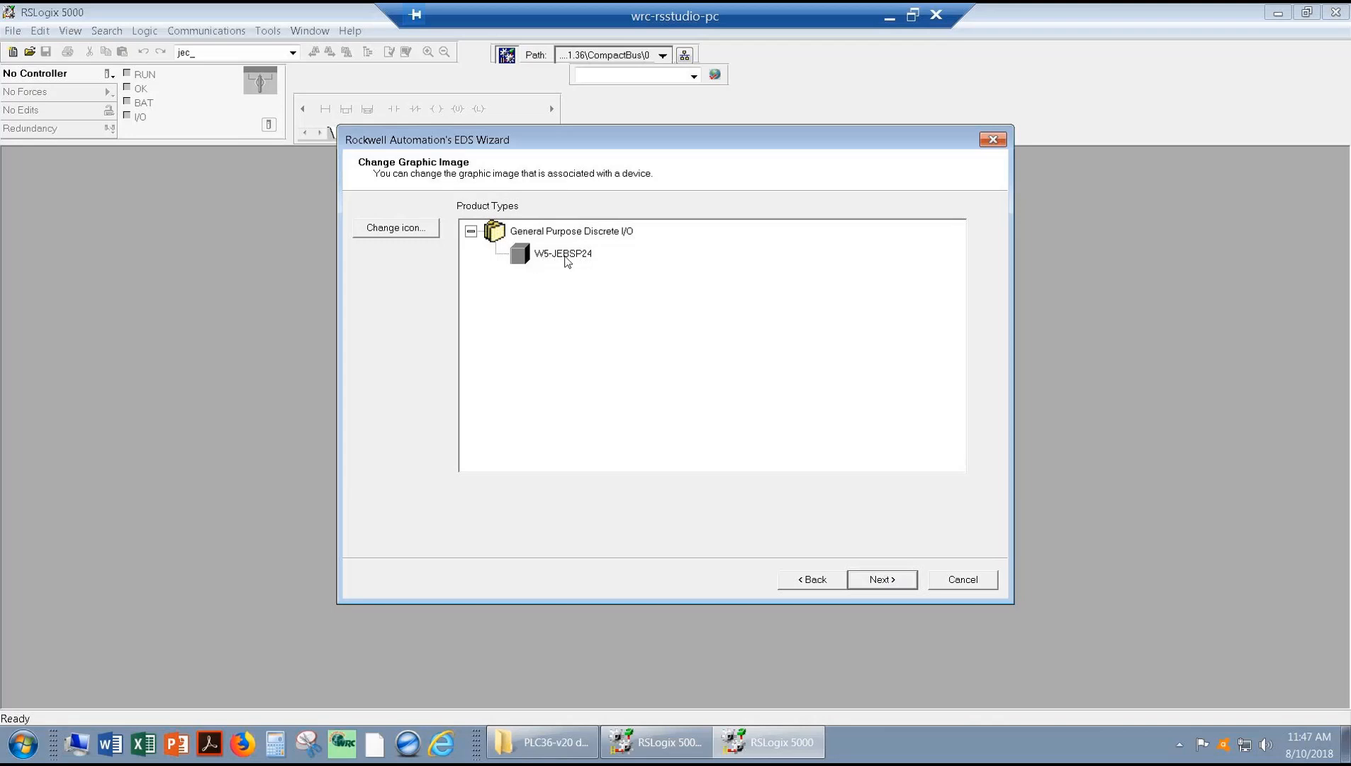
{"action": "left_click", "coordinate": [887, 584]}
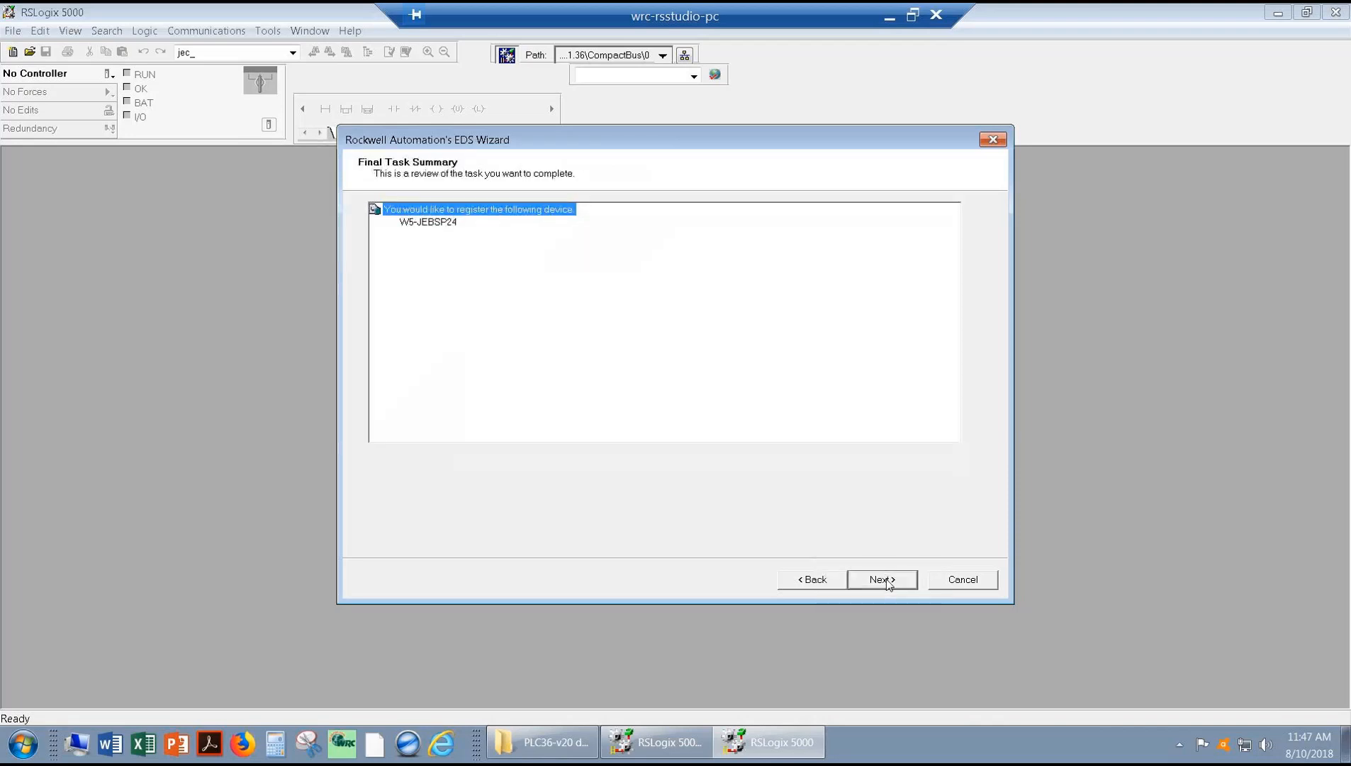
{"action": "left_click", "coordinate": [446, 226]}
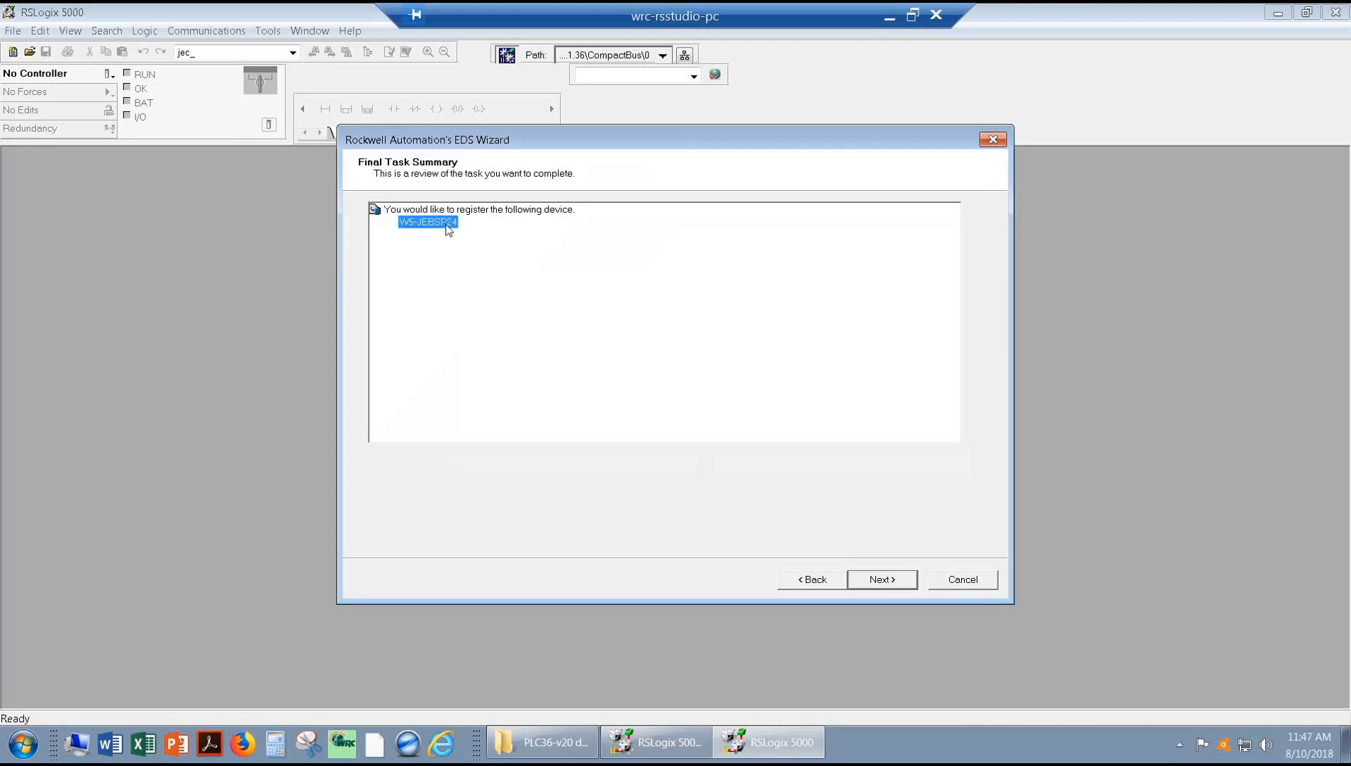
{"action": "left_click", "coordinate": [892, 581]}
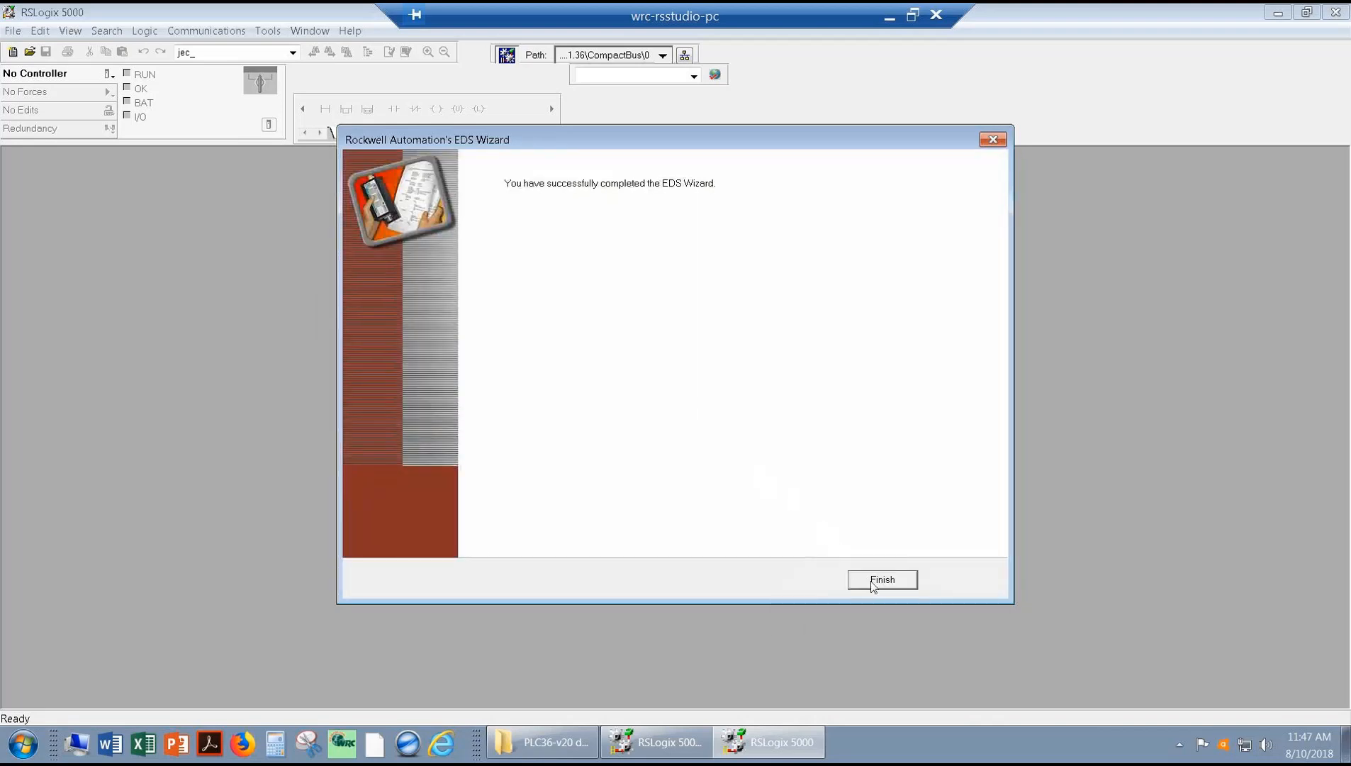
{"action": "left_click", "coordinate": [874, 582]}
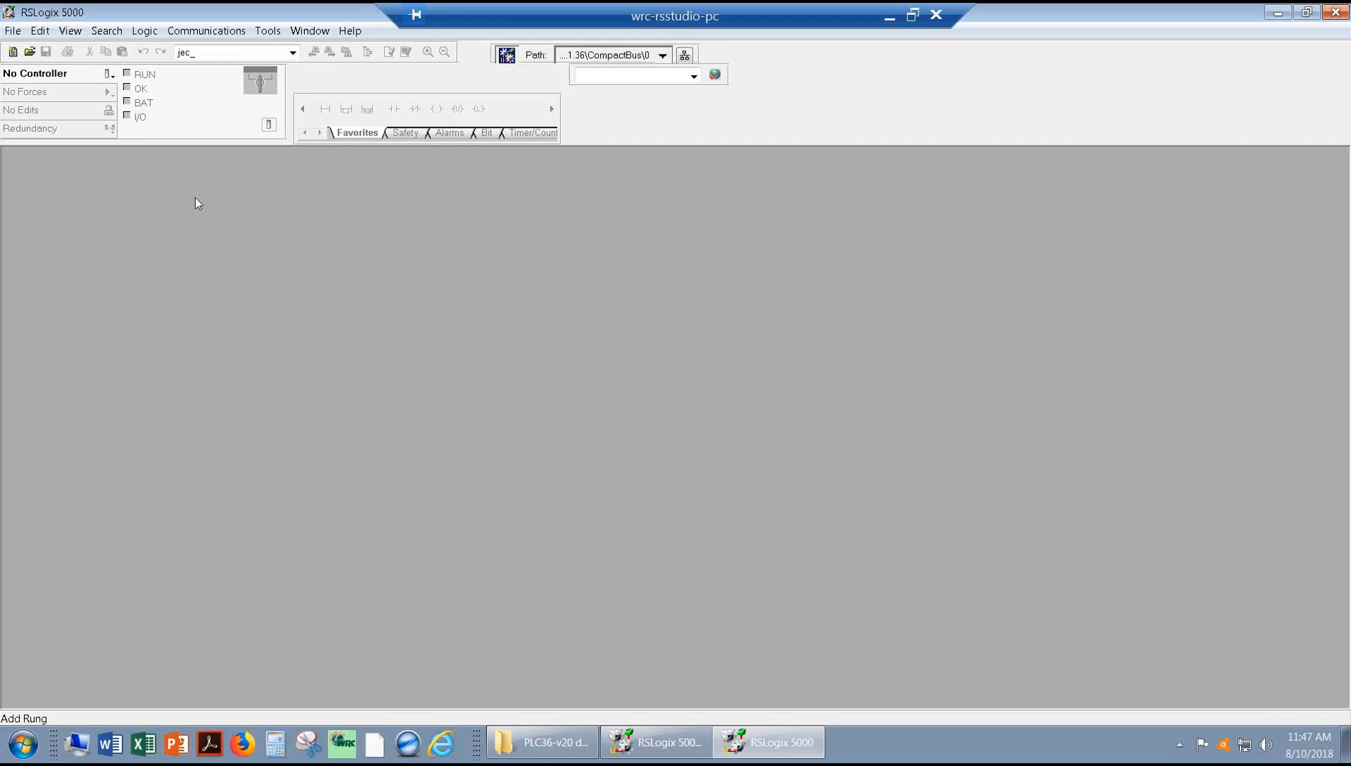
Start a new controller project for the 1769-L36ERM CompactLogix 5370 Controller with revision 20.
{"action": "left_click", "coordinate": [14, 53]}
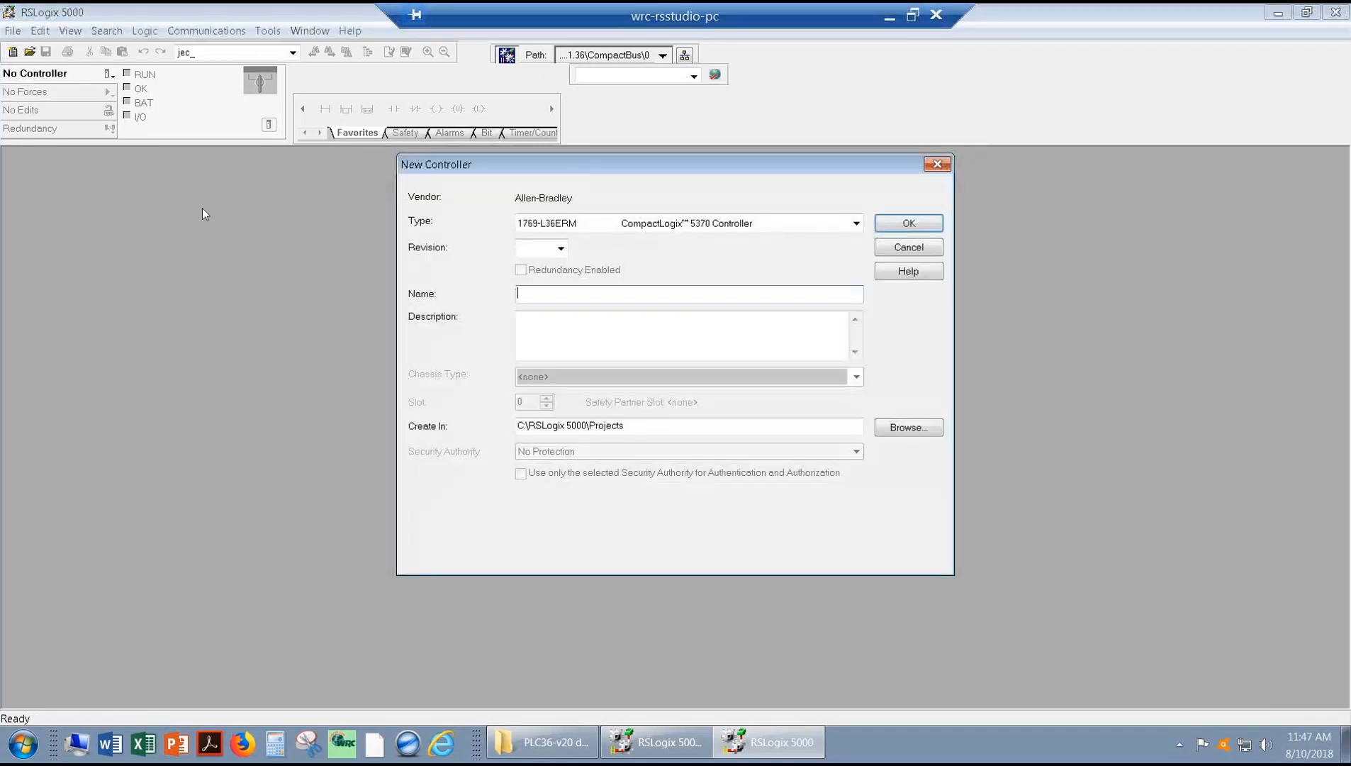
{"action": "left_click", "coordinate": [857, 223]}
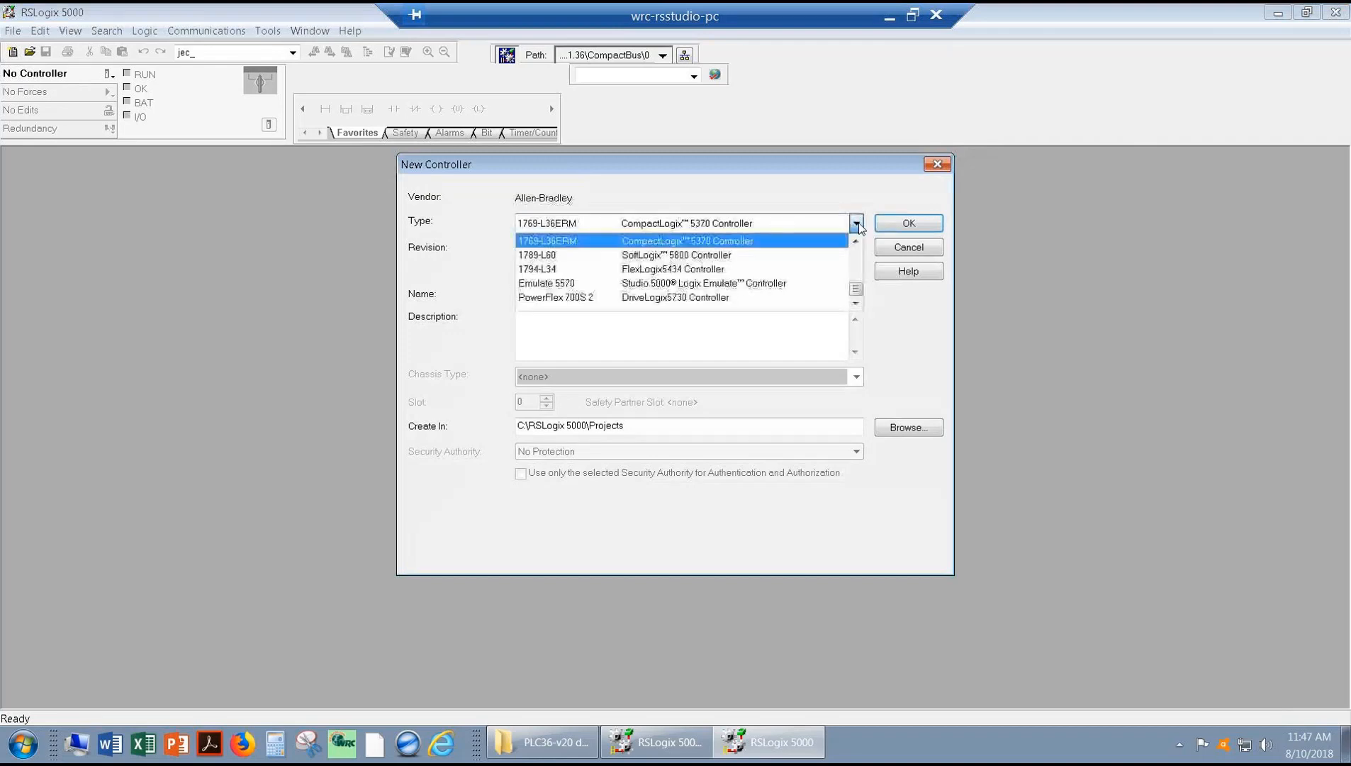
{"action": "left_click", "coordinate": [858, 226]}
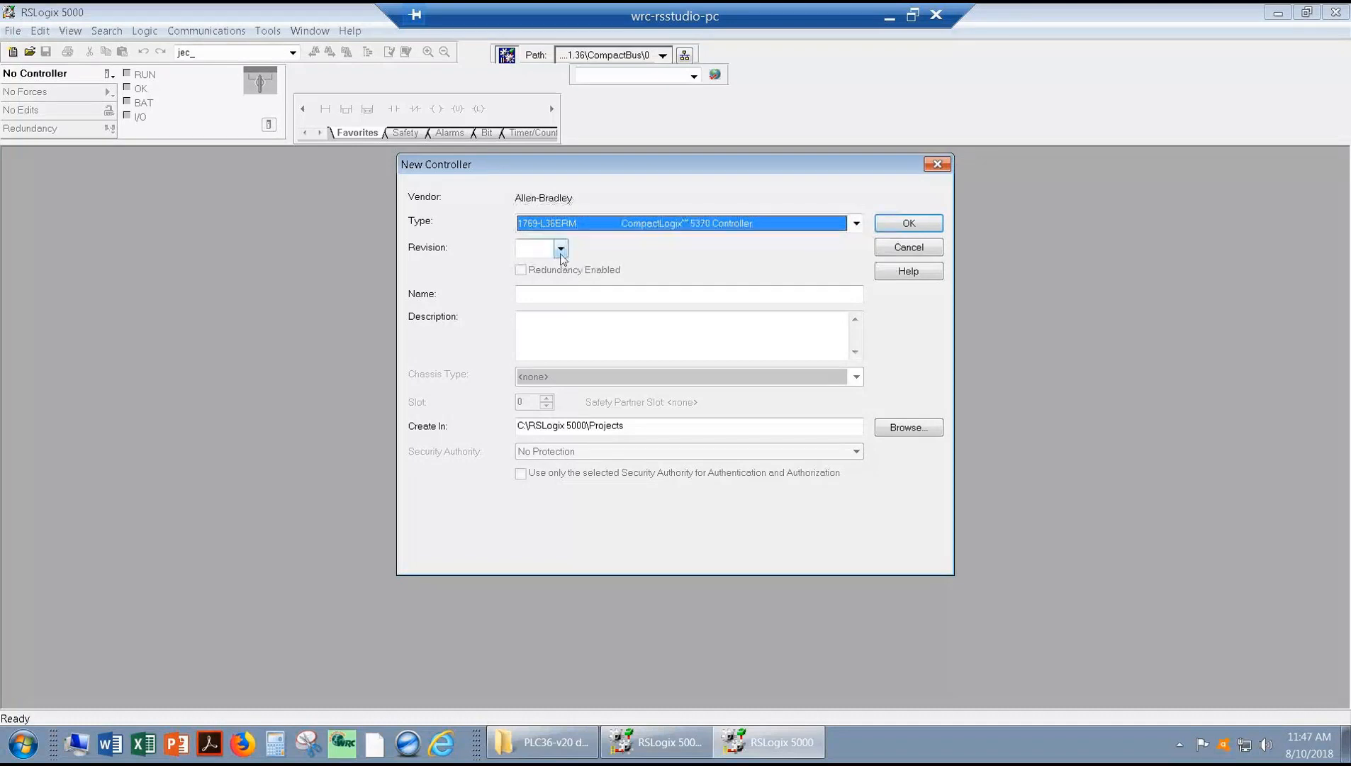
{"action": "left_click", "coordinate": [561, 249]}
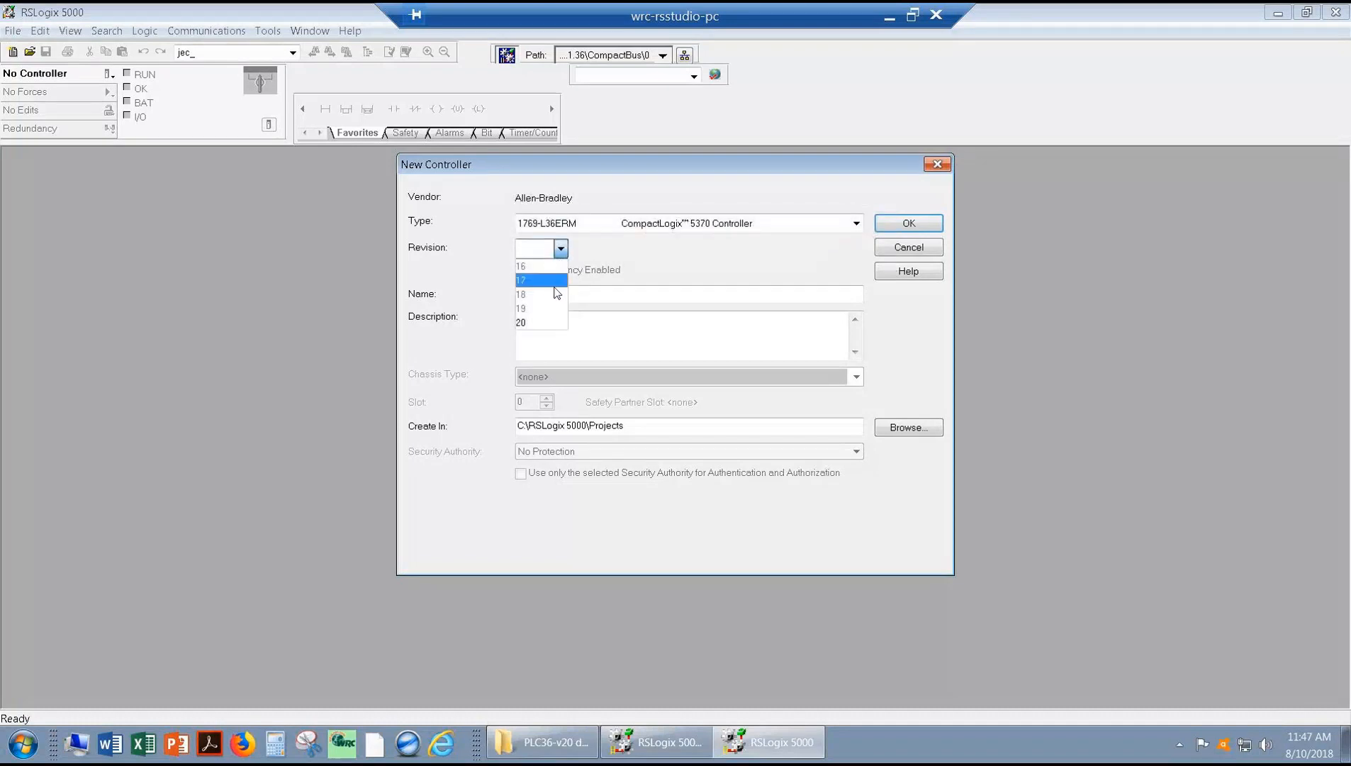
{"action": "left_click", "coordinate": [556, 323]}
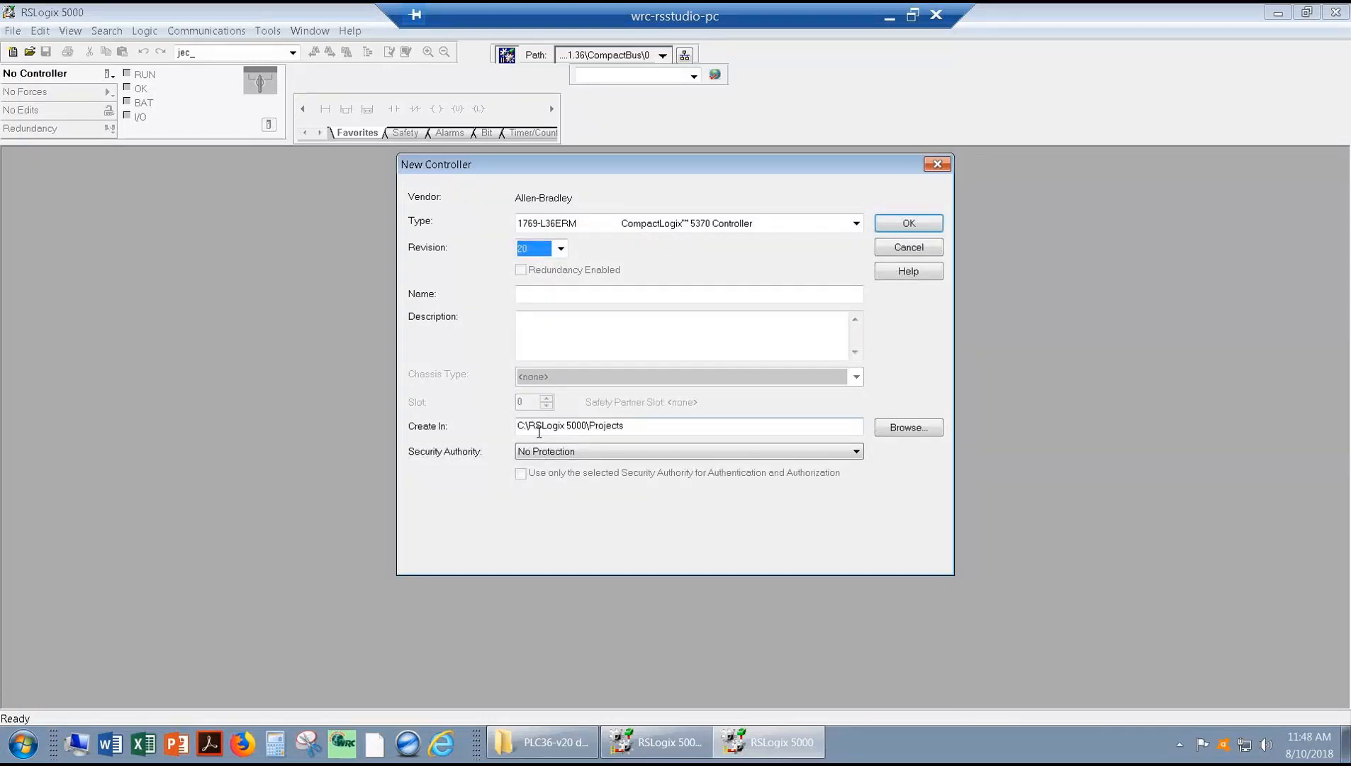
Set the project folder to PLC36-v20 demo 1, name the controller PLC36_v20_demo1, and create it.
{"action": "left_click", "coordinate": [911, 431]}
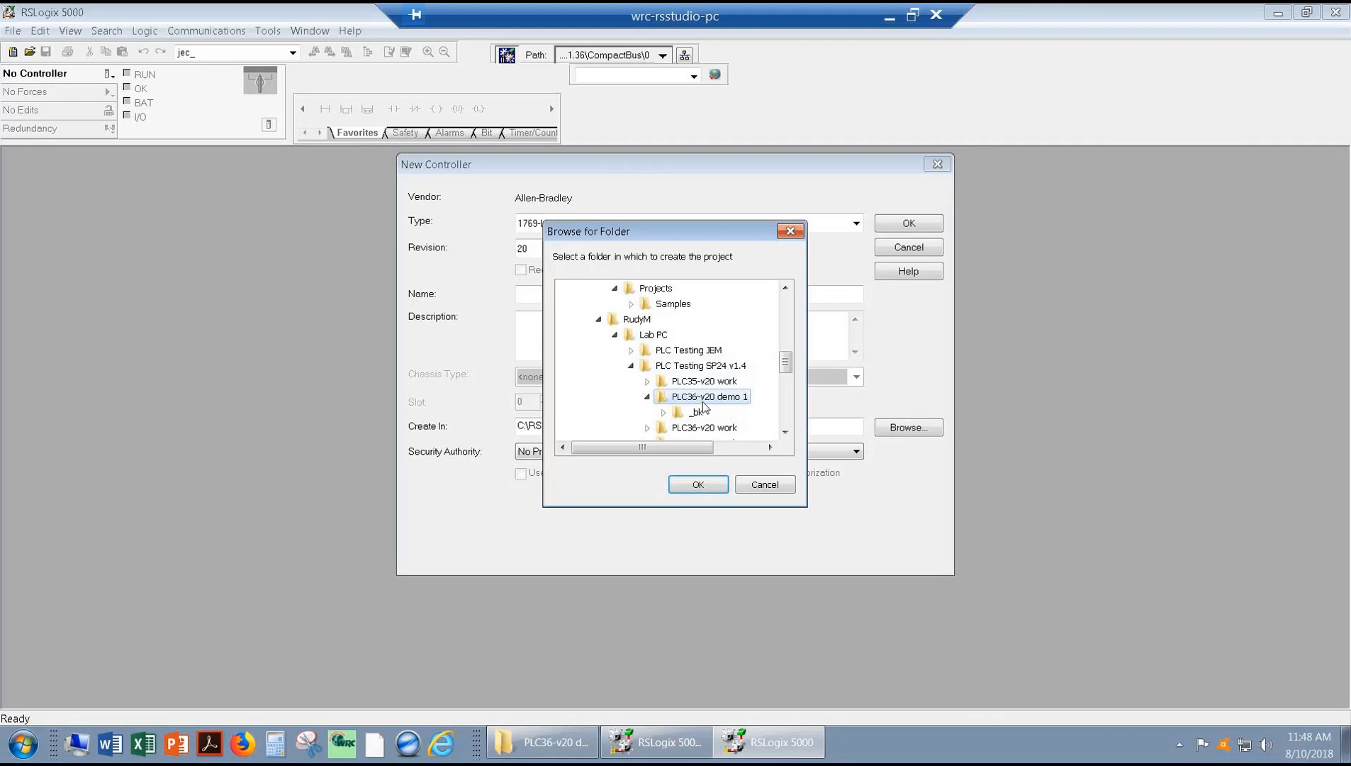
{"action": "left_click", "coordinate": [710, 484]}
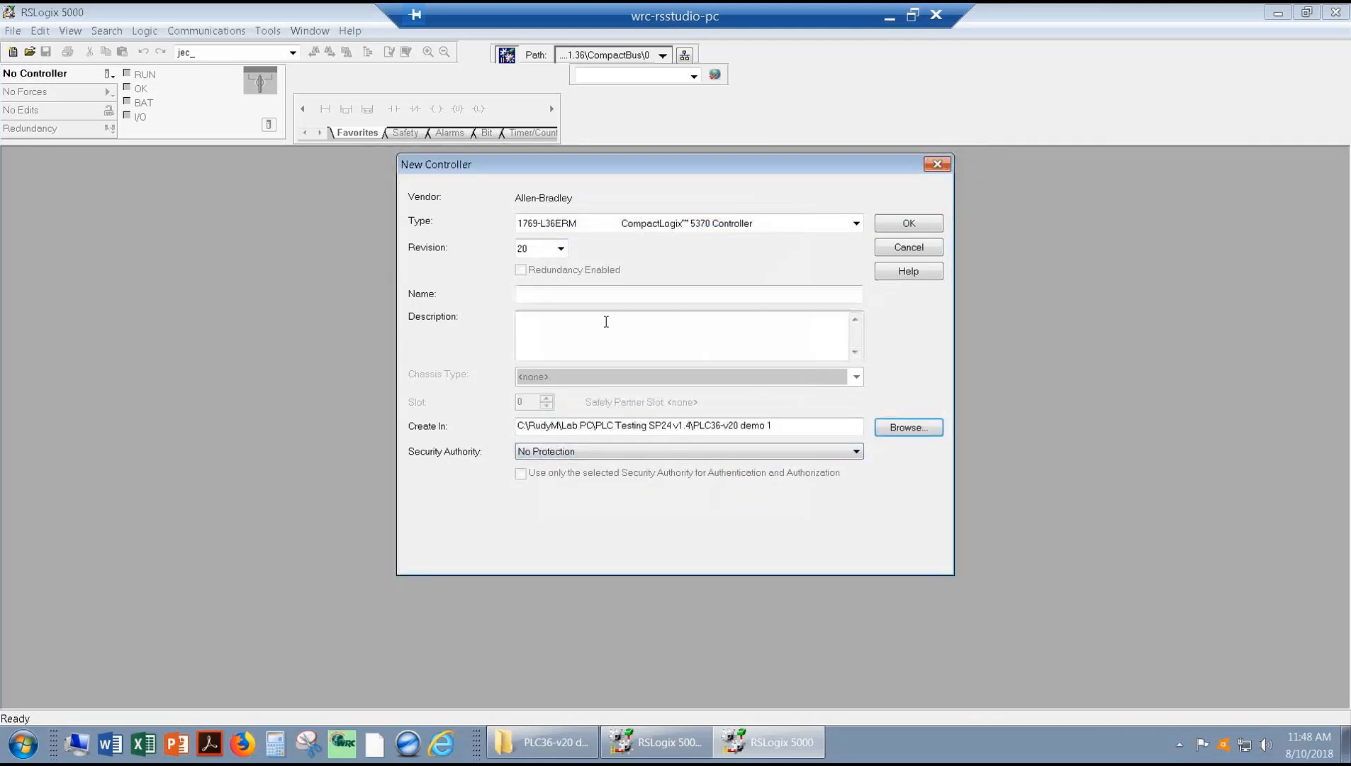
{"action": "left_click", "coordinate": [556, 293]}
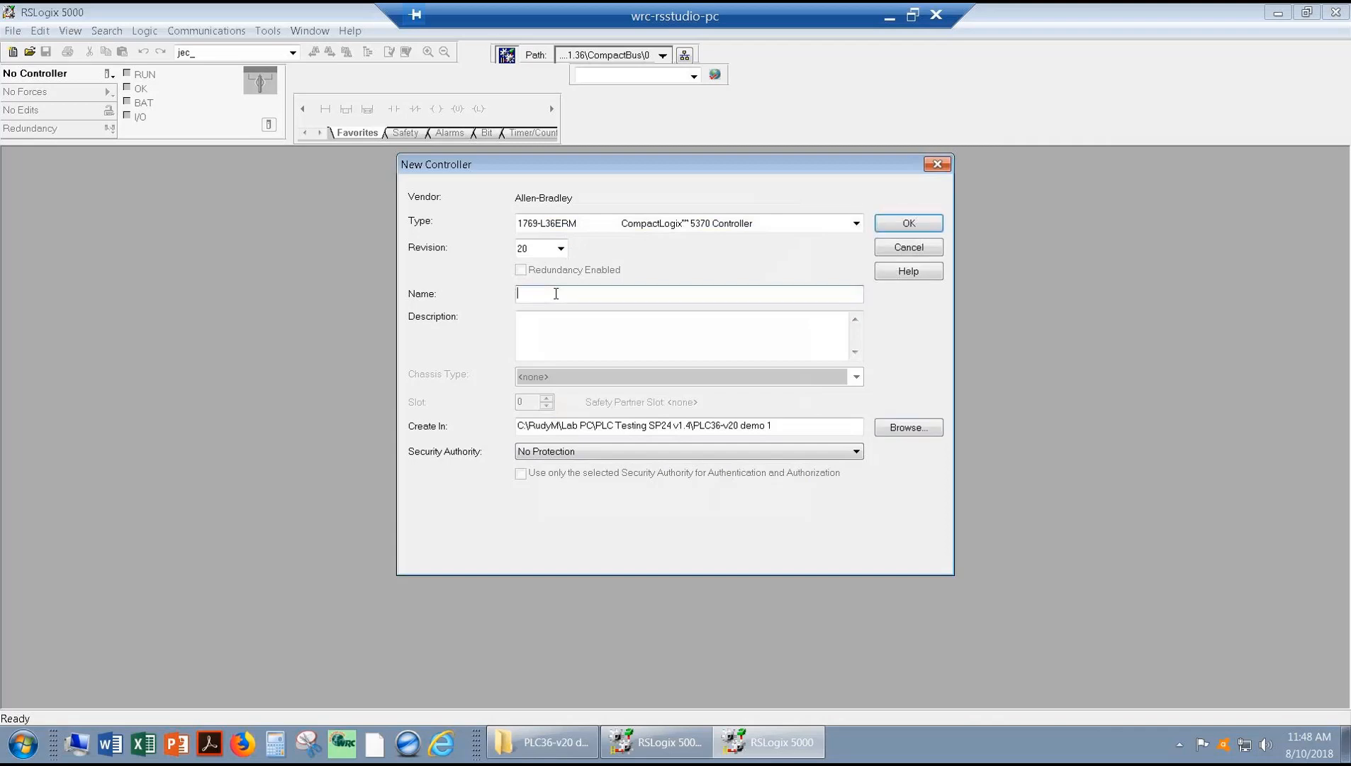
{"action": "type", "text": "PLC36_v20_demo1"}
{"action": "left_click", "coordinate": [890, 225]}
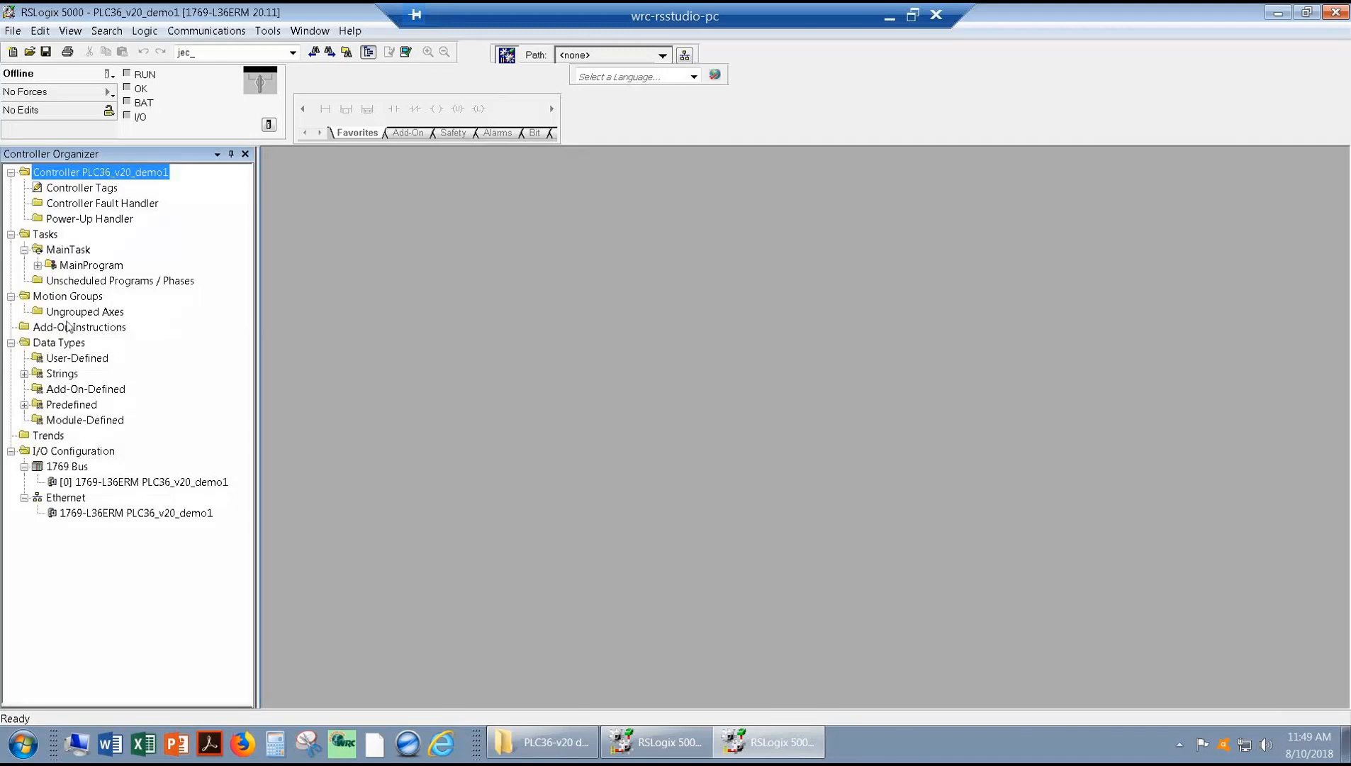
Delete the empty rung 0 from the MainRoutine of MainProgram and close the routine.
{"action": "left_click", "coordinate": [38, 265]}
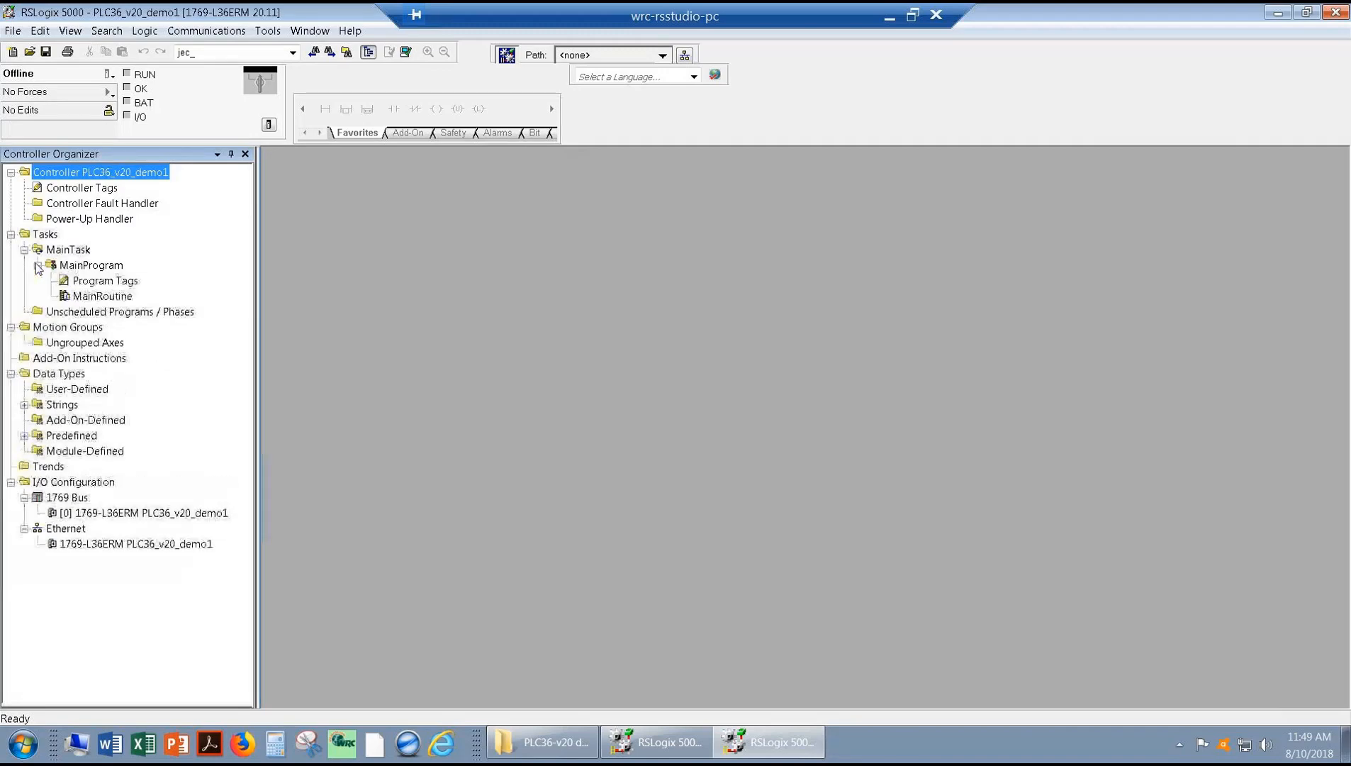
{"action": "double_click", "coordinate": [119, 300]}
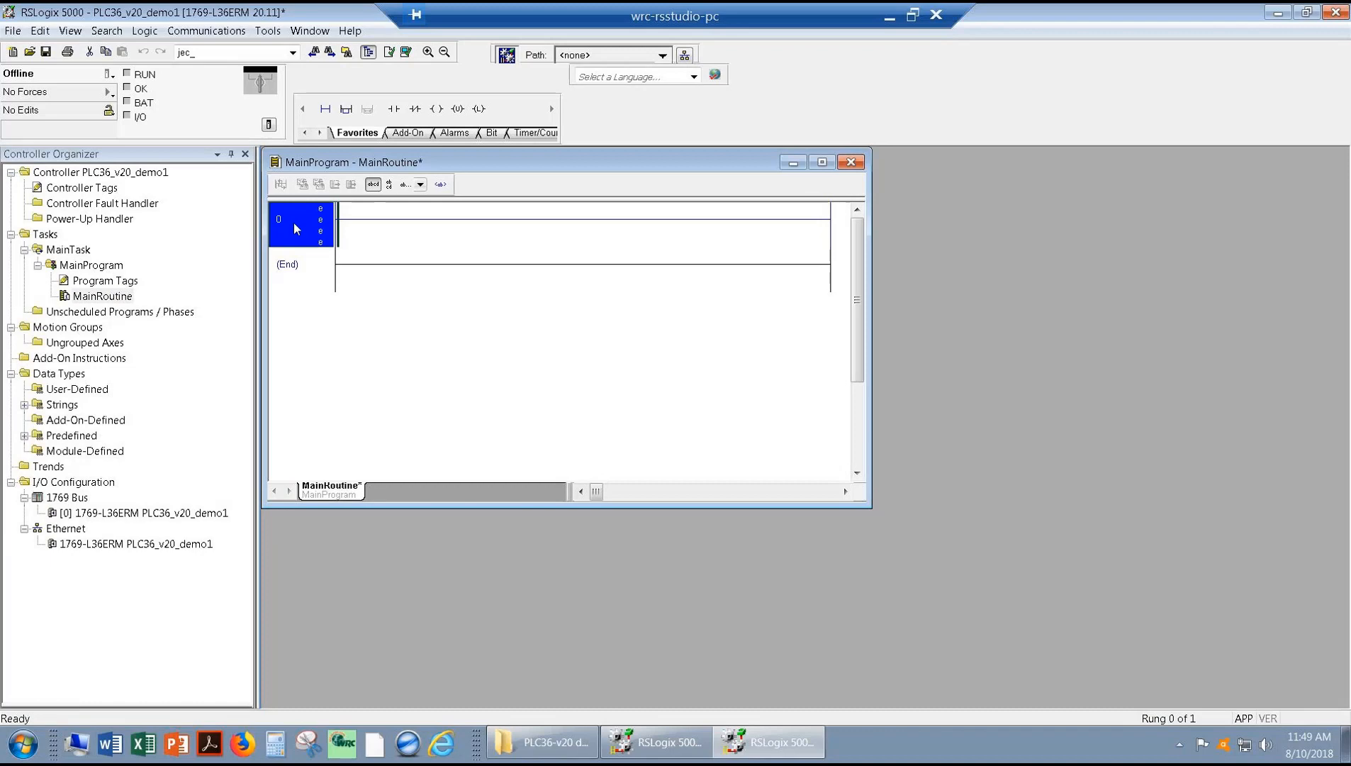
{"action": "right_click", "coordinate": [296, 227]}
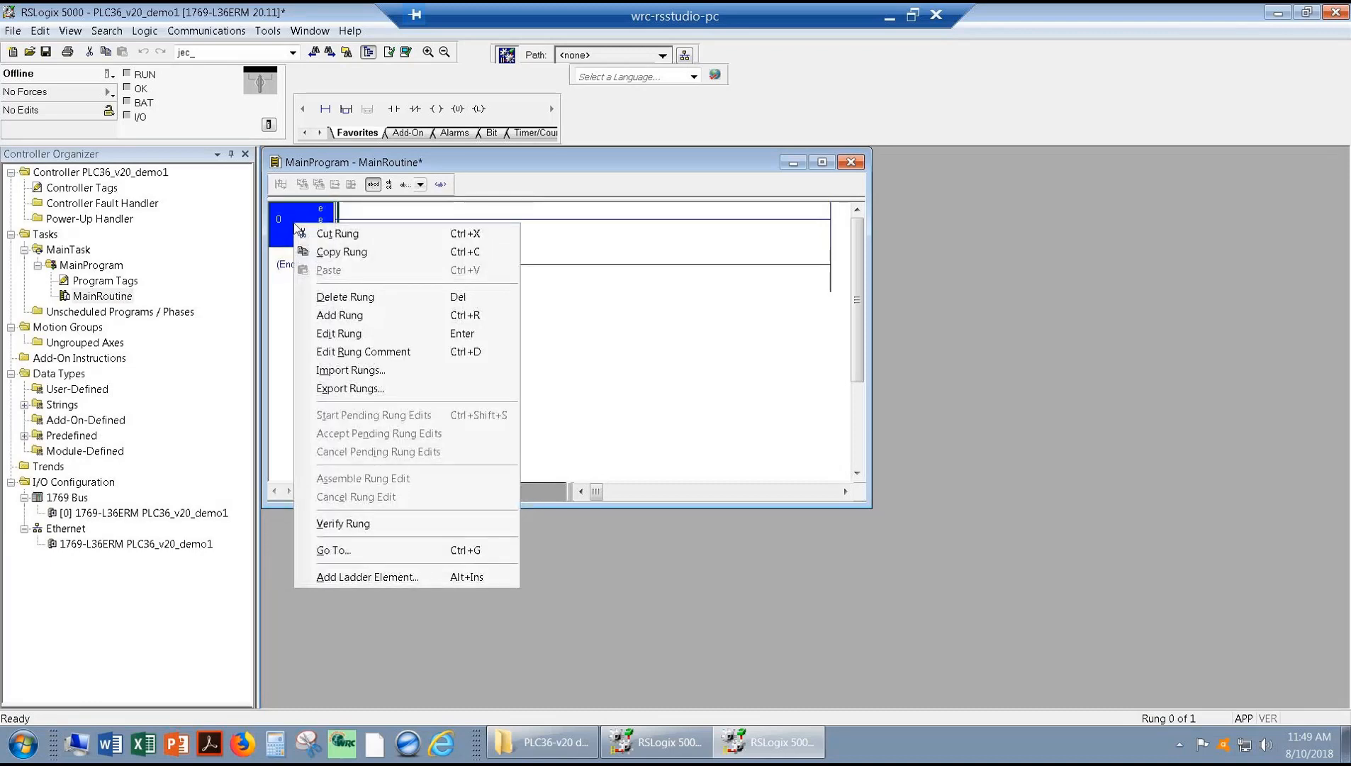
{"action": "left_click", "coordinate": [362, 298]}
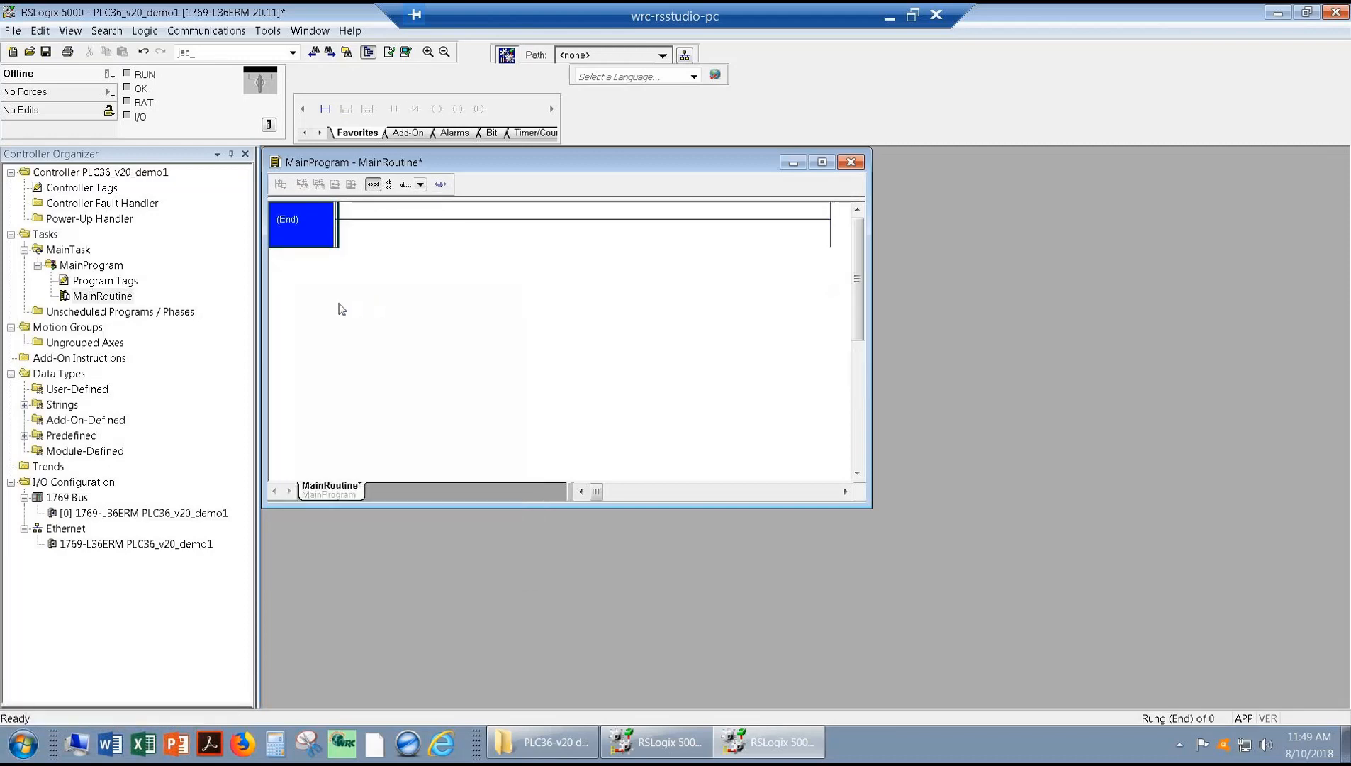
{"action": "left_click", "coordinate": [851, 161]}
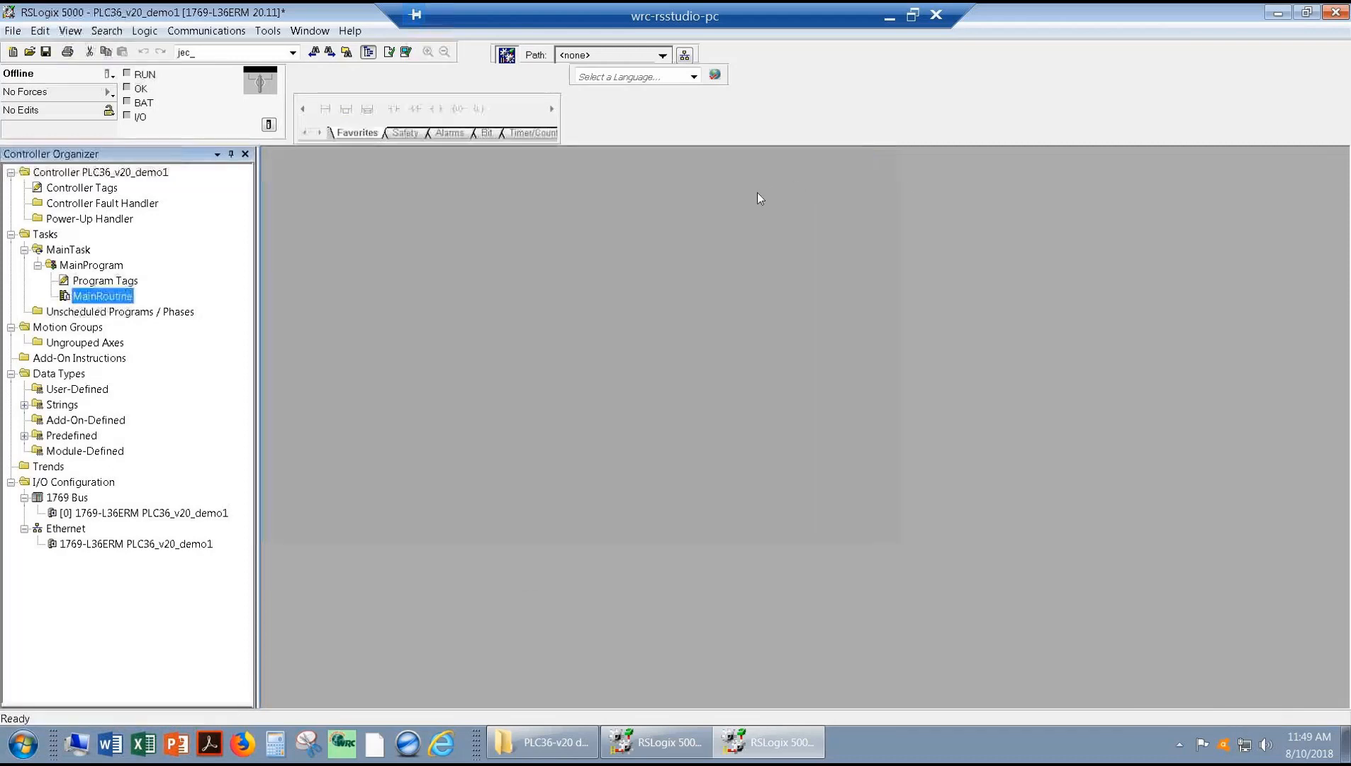
Save the project and start creating a W5-JEBSP24 module on the Ethernet network, filtering the module catalog by w5.
{"action": "left_click", "coordinate": [45, 51]}
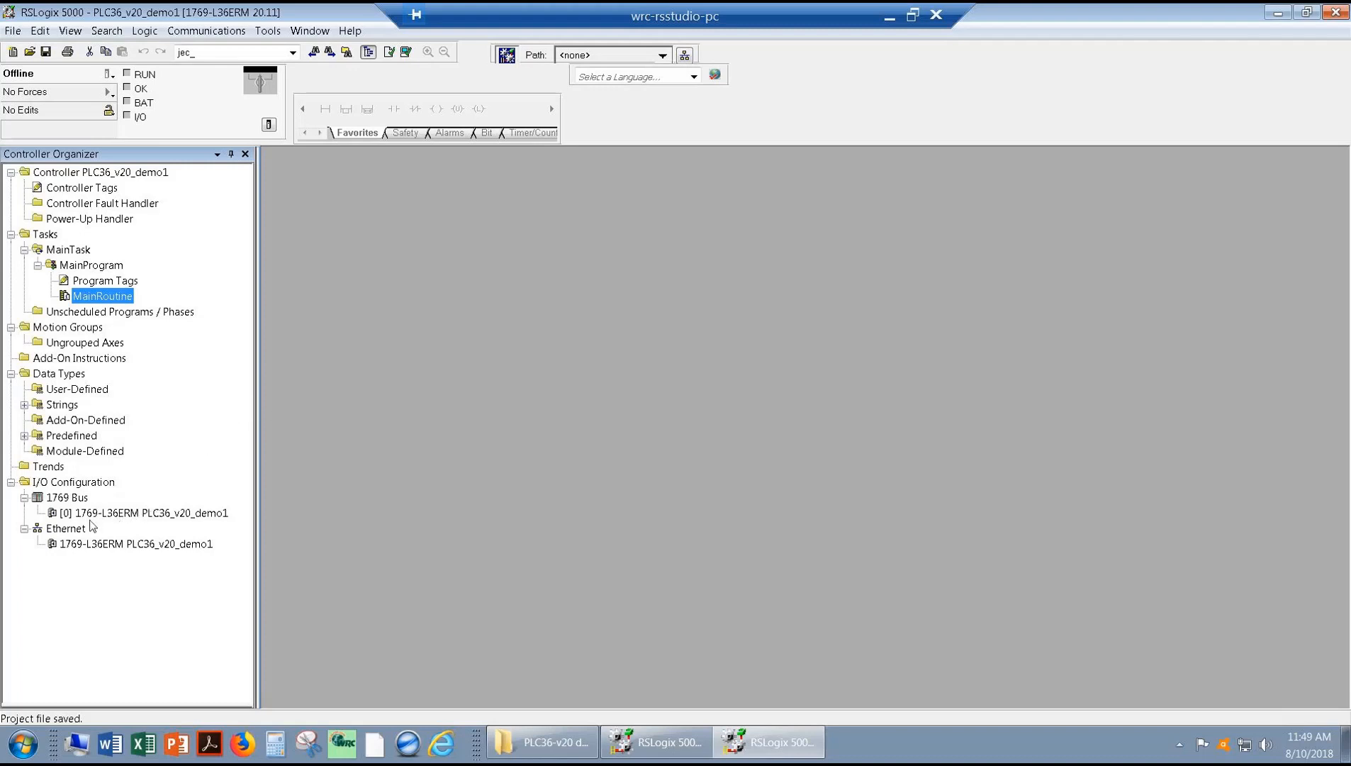
{"action": "left_click", "coordinate": [65, 529]}
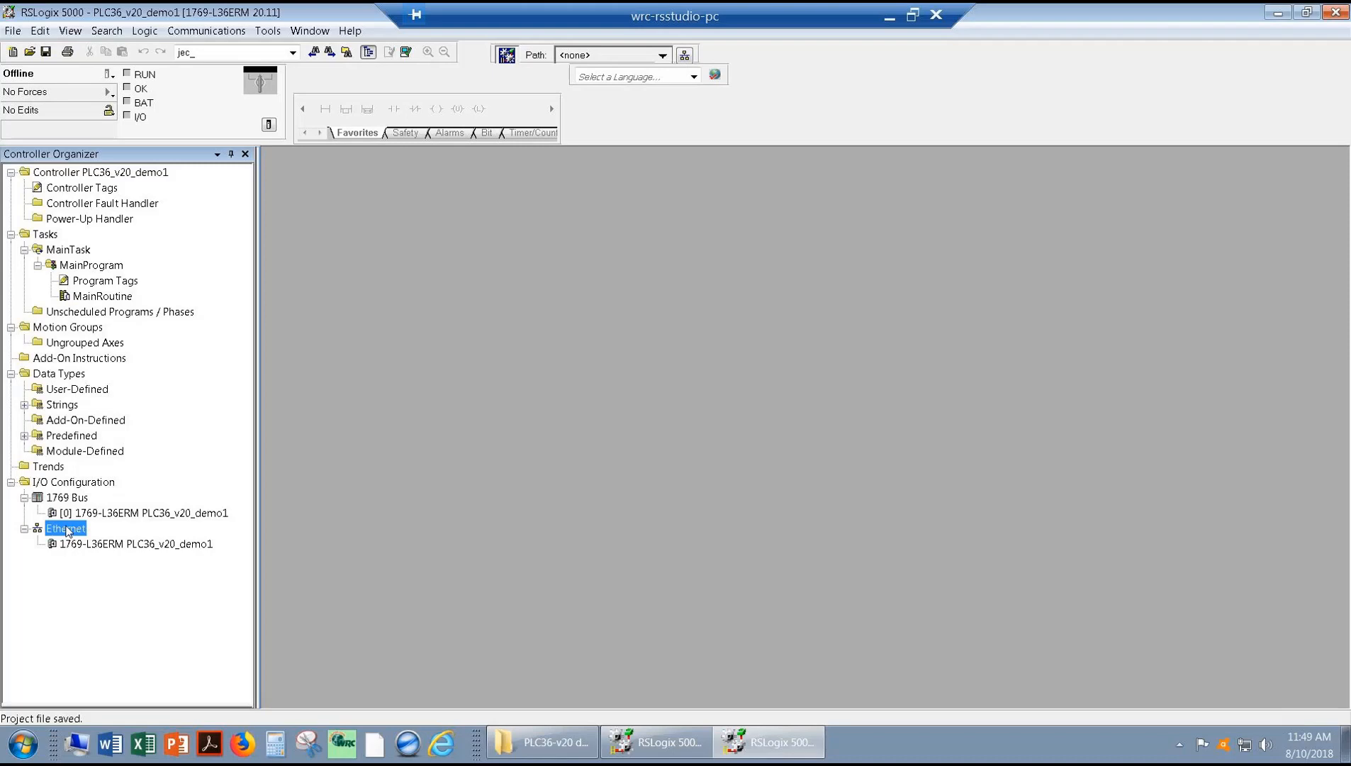
{"action": "right_click", "coordinate": [68, 532]}
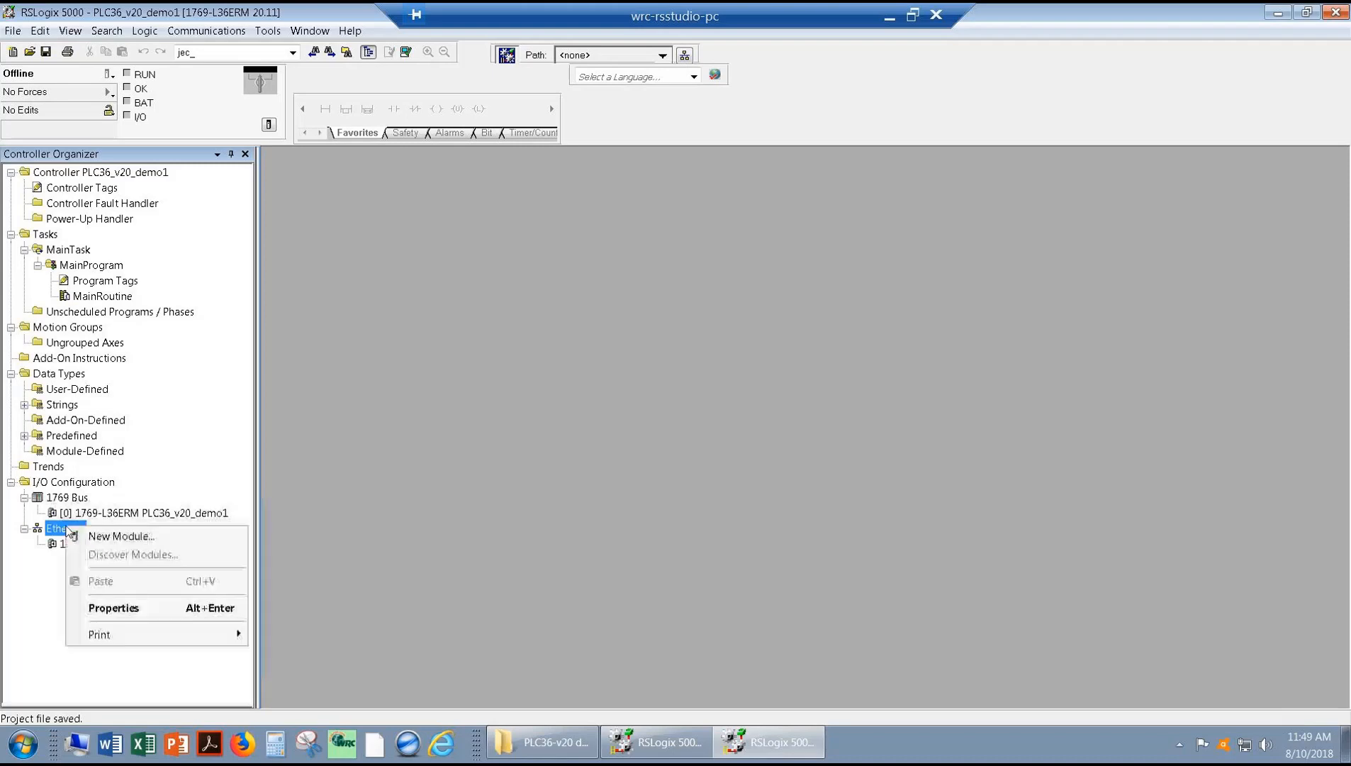
{"action": "left_click", "coordinate": [119, 536]}
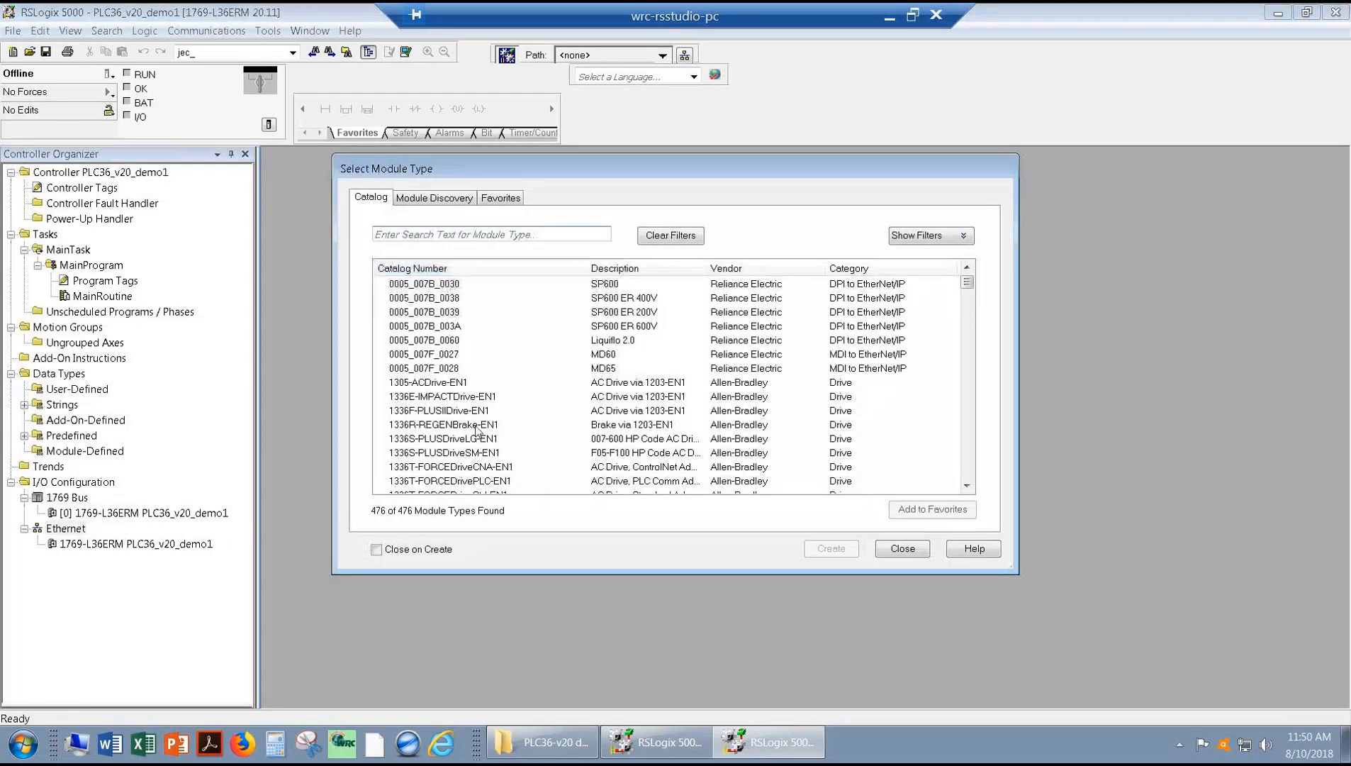
{"action": "left_click", "coordinate": [439, 232]}
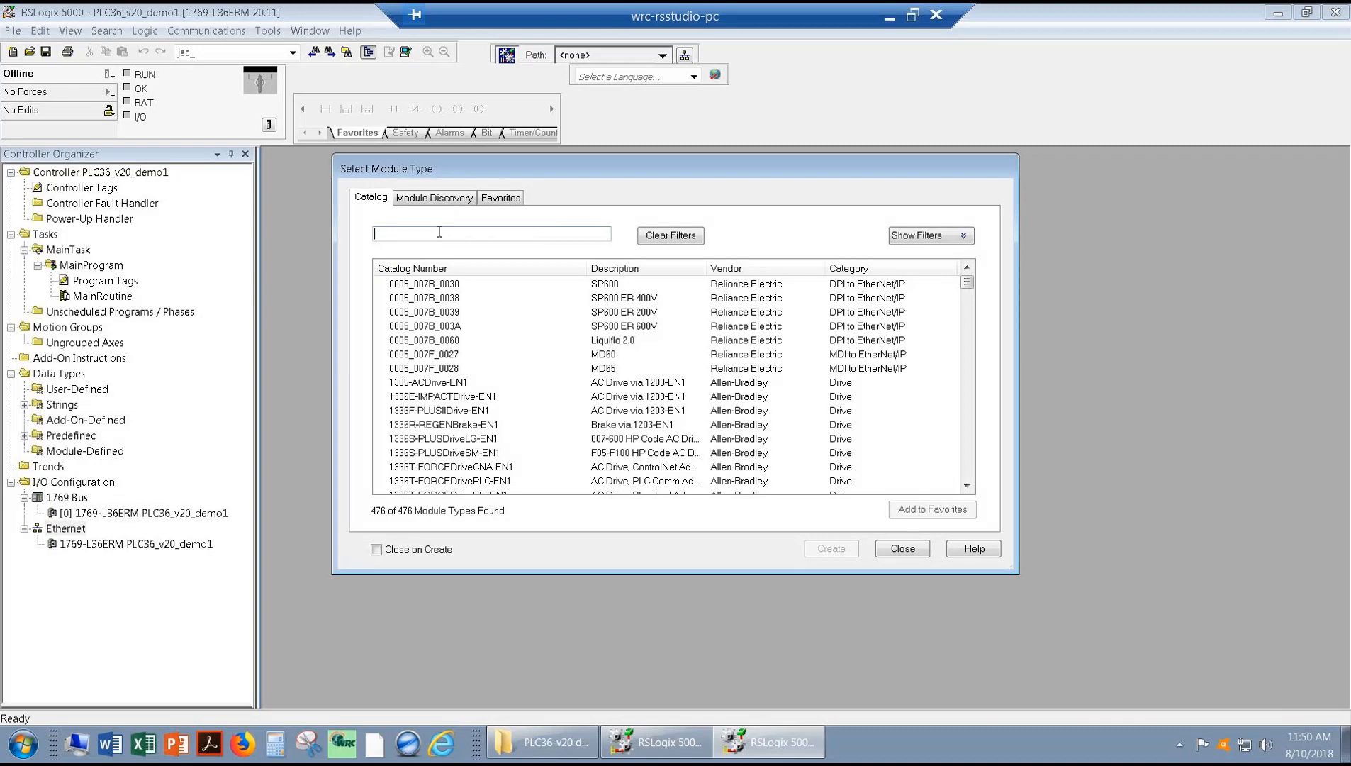
{"action": "type", "text": "w5"}
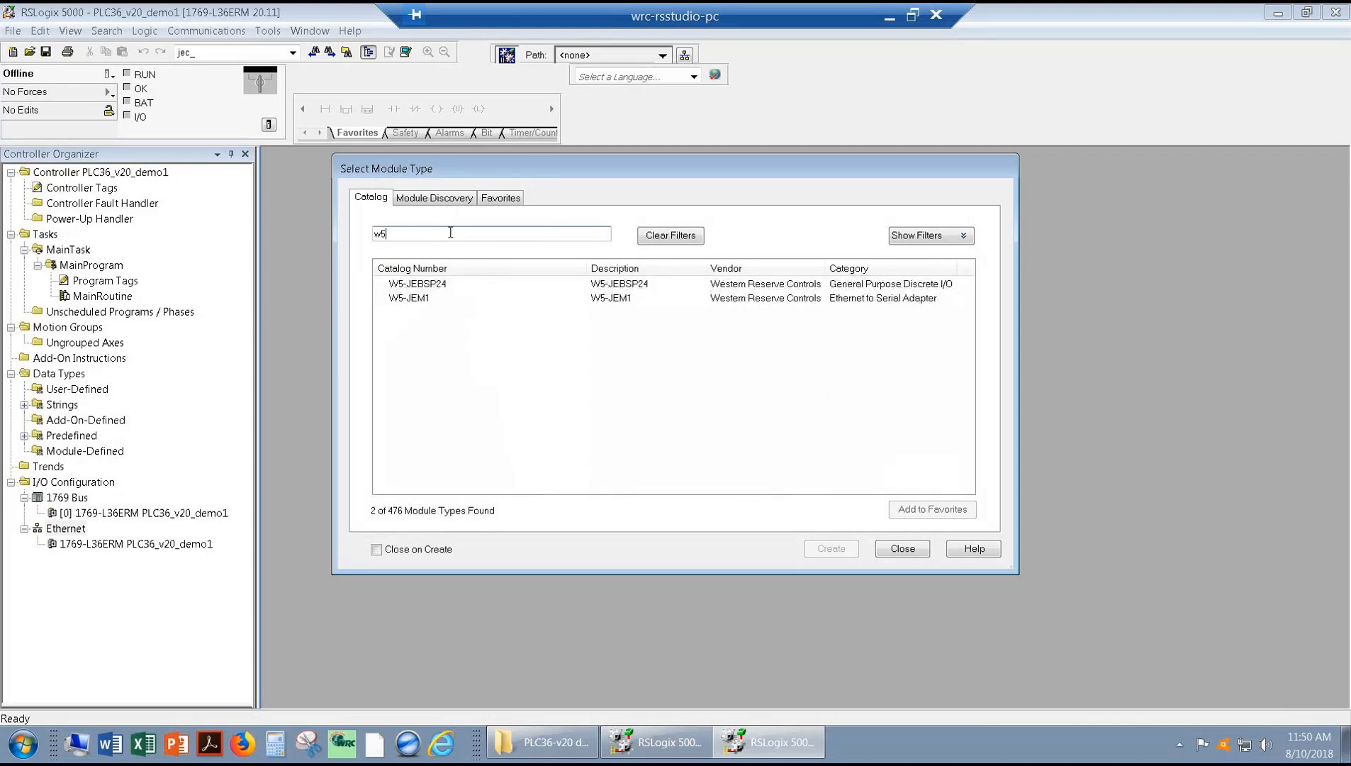
{"action": "left_click", "coordinate": [442, 286]}
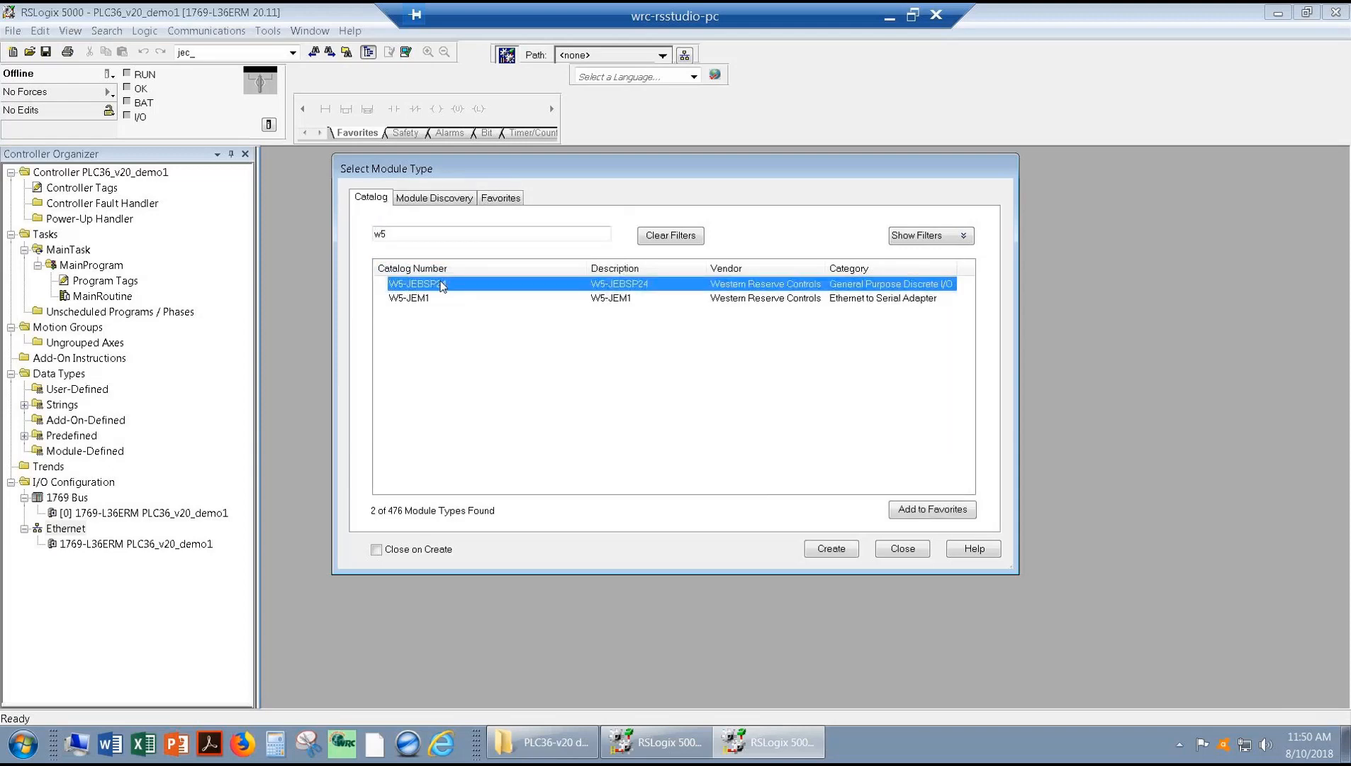
{"action": "left_click", "coordinate": [833, 551]}
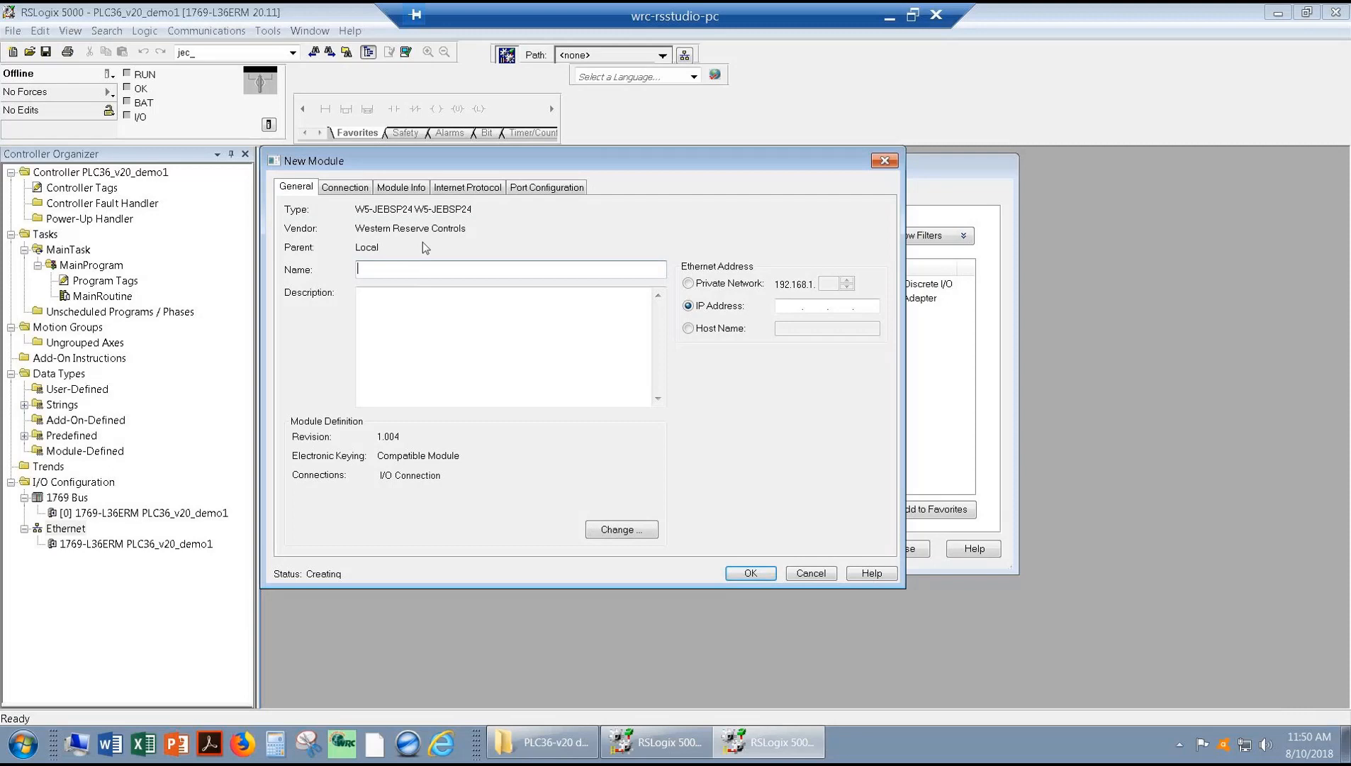
Name the new module Module_1, give it private network address 192.168.1.20, create it, and close the module catalog.
{"action": "type", "text": "Module_1"}
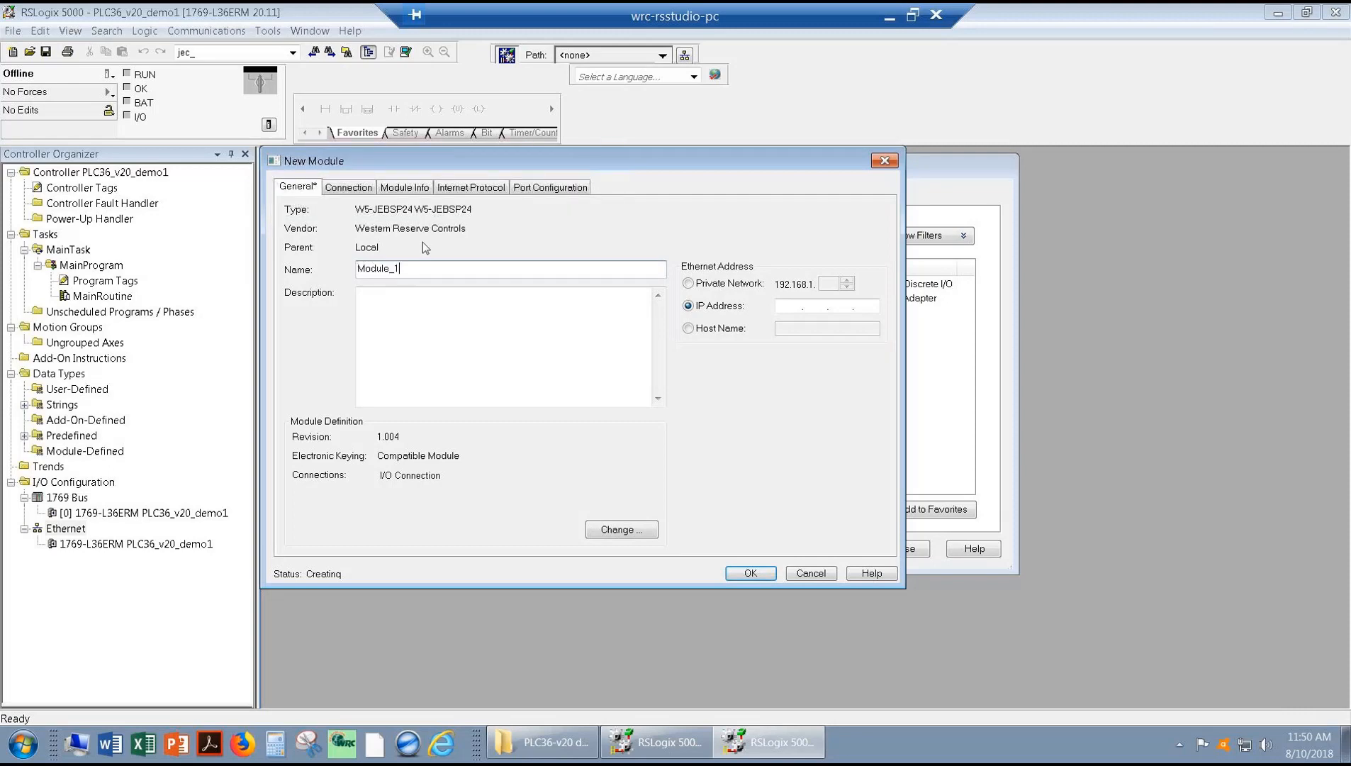
{"action": "left_click", "coordinate": [688, 284]}
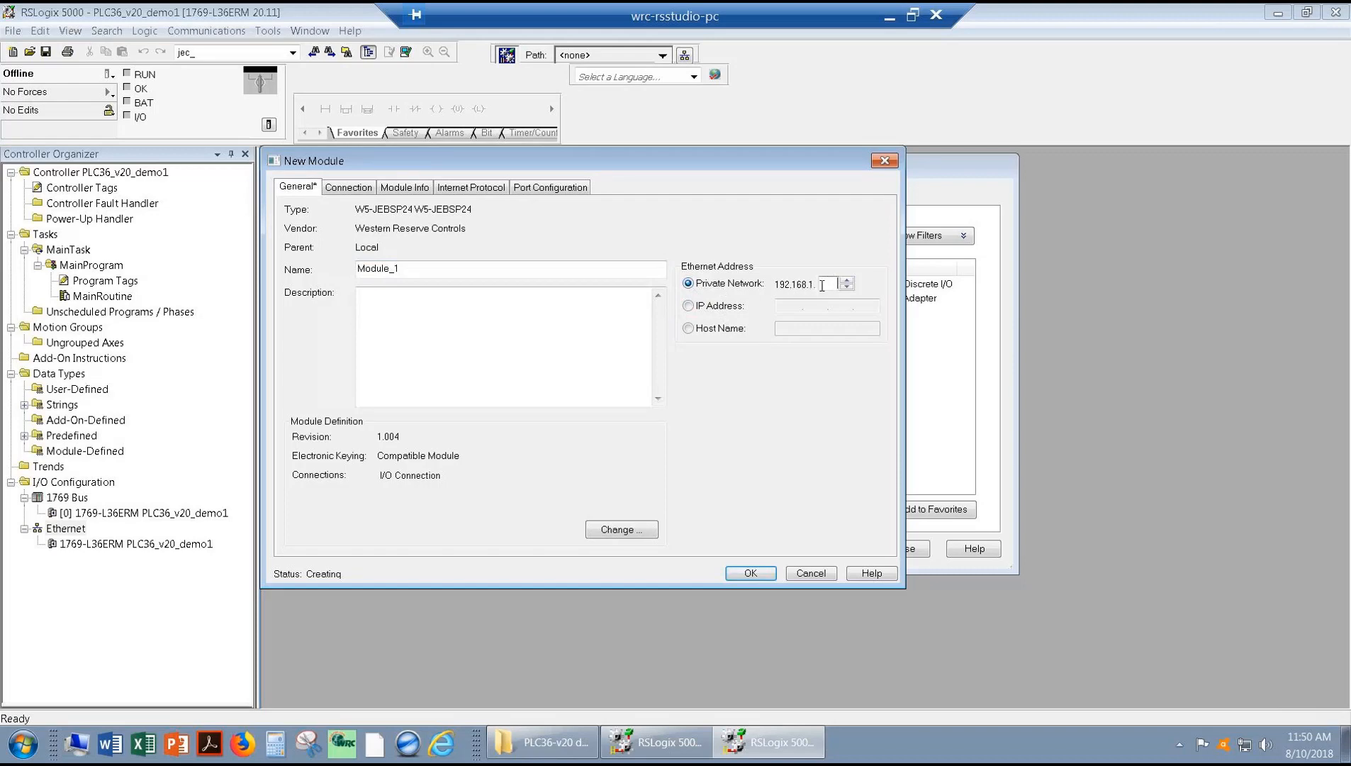
{"action": "type", "text": "20"}
{"action": "left_click", "coordinate": [361, 191]}
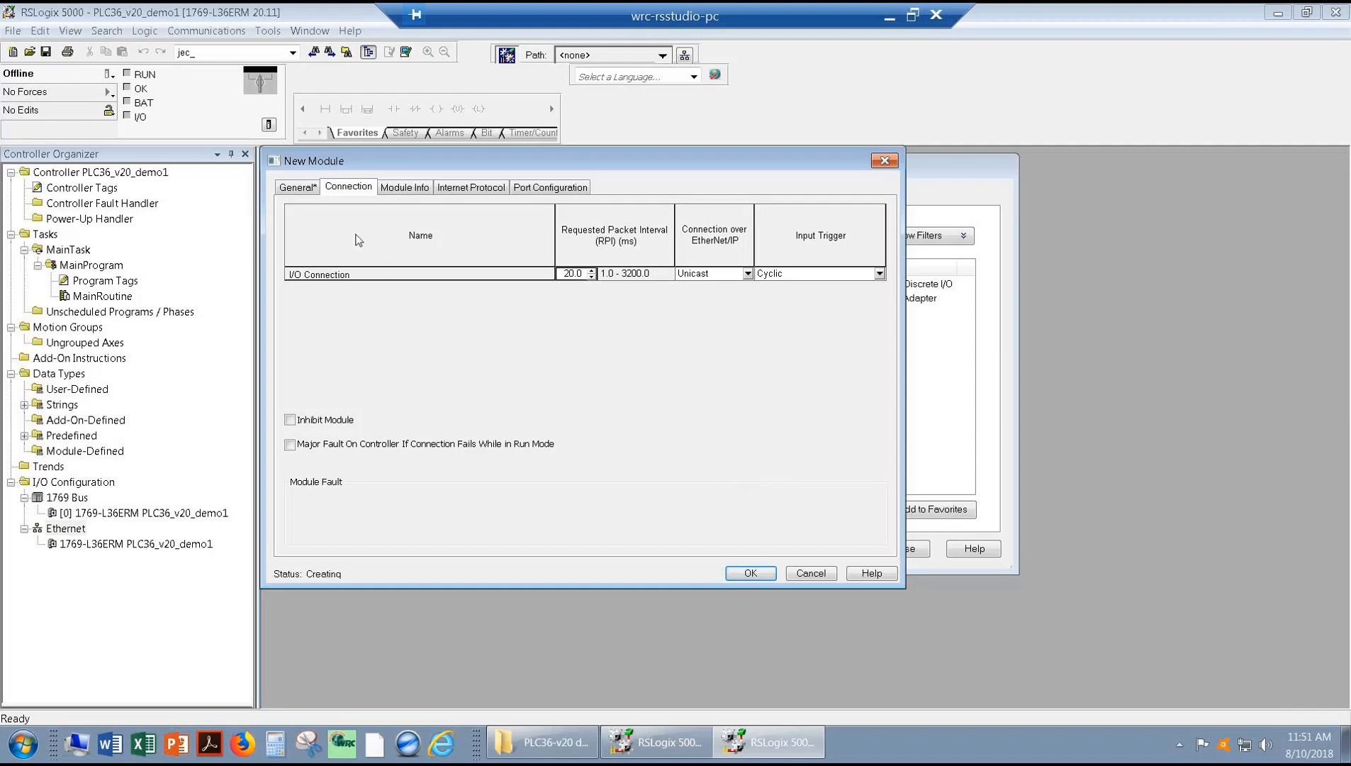
{"action": "left_click", "coordinate": [297, 188]}
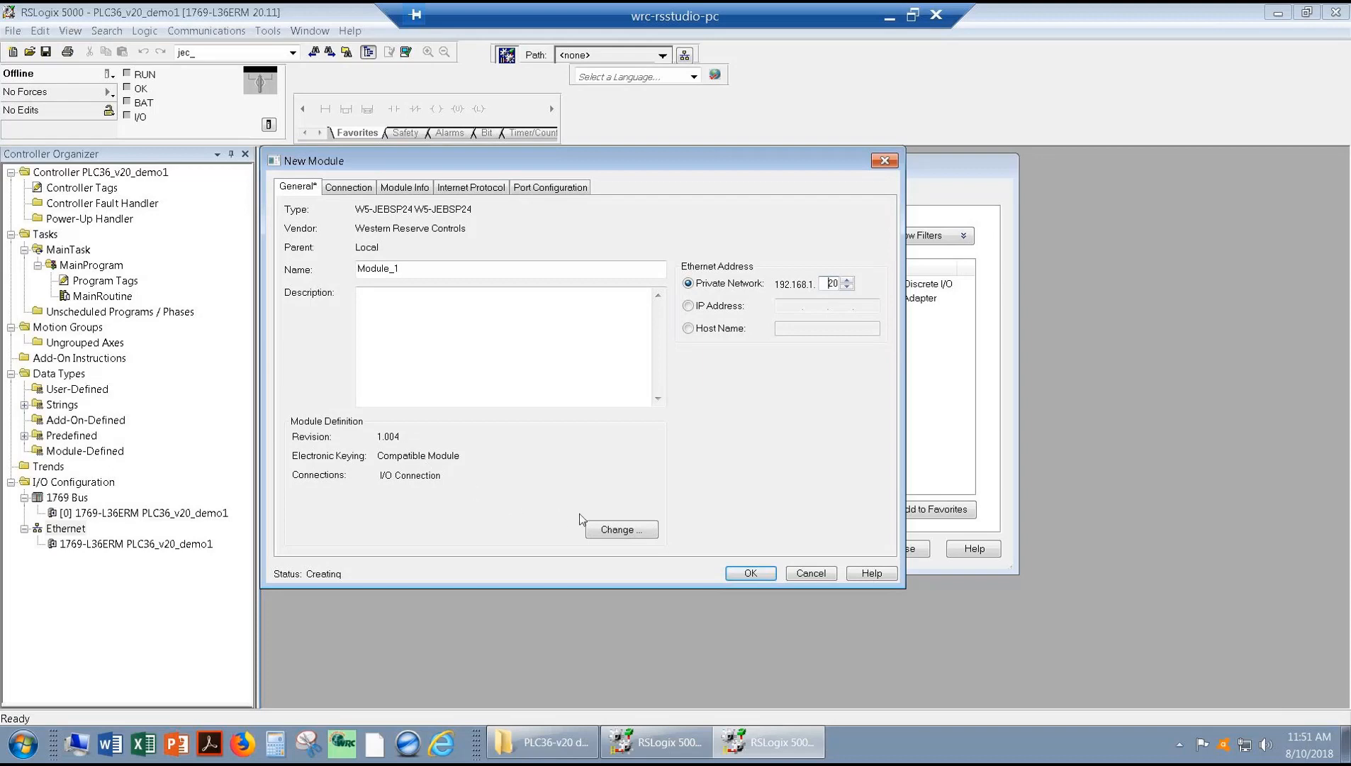
{"action": "left_click", "coordinate": [762, 575]}
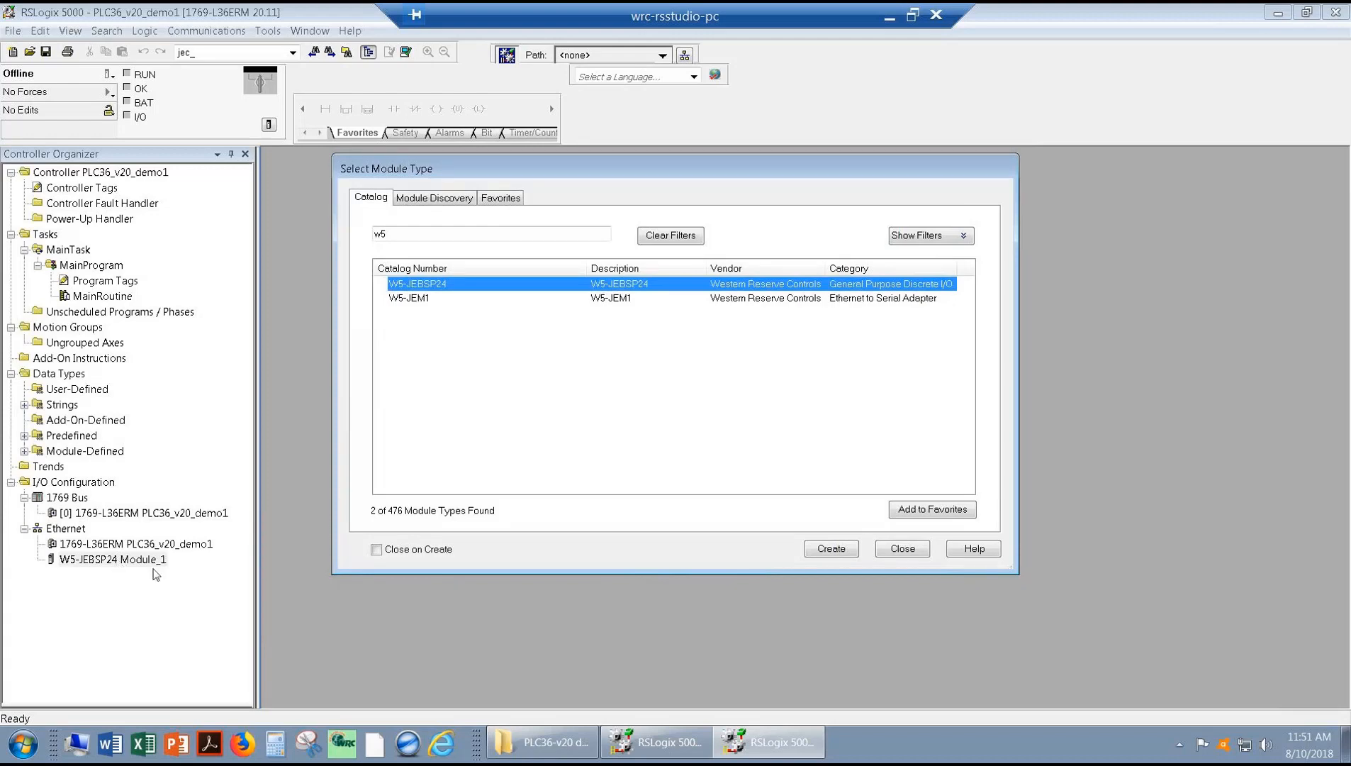
{"action": "left_click", "coordinate": [902, 549]}
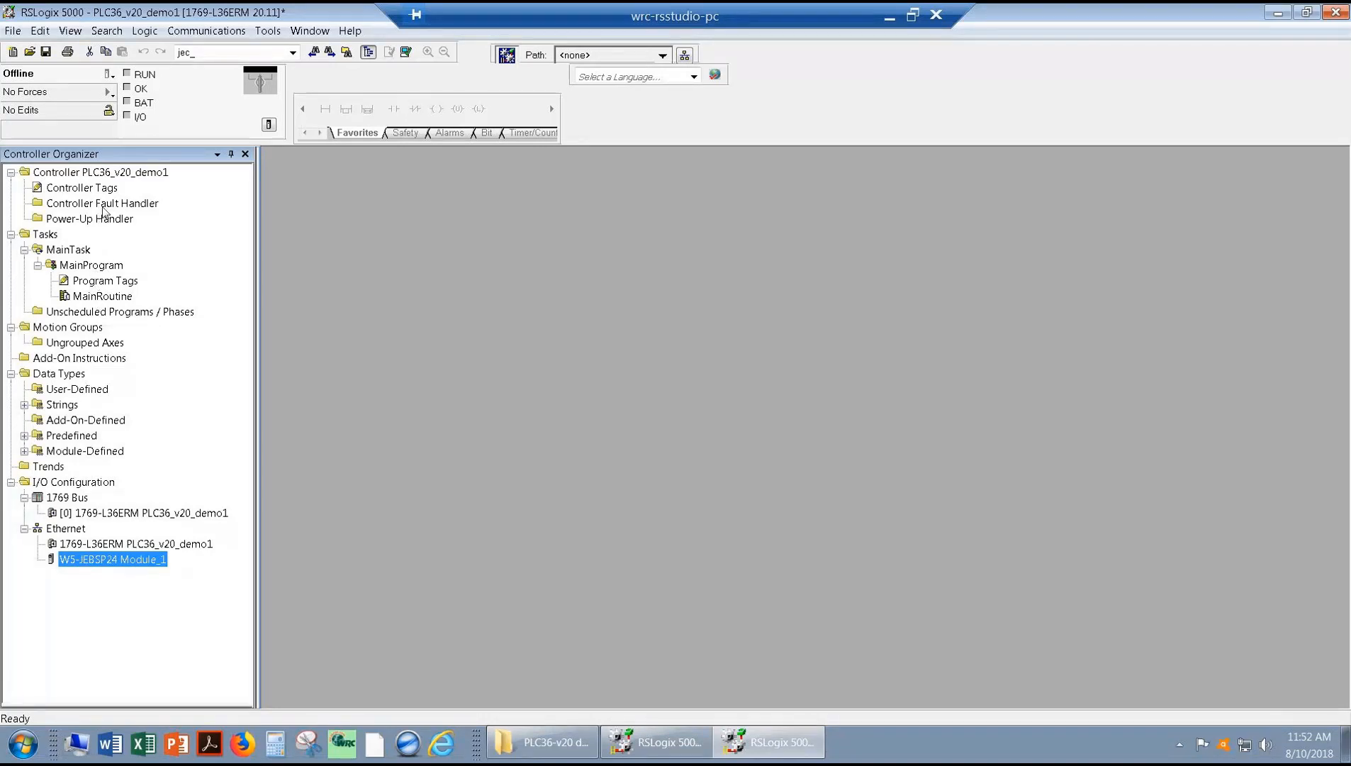
Expand Module_1:C.Data in the monitored controller tags and set its display style to Binary.
{"action": "double_click", "coordinate": [98, 190]}
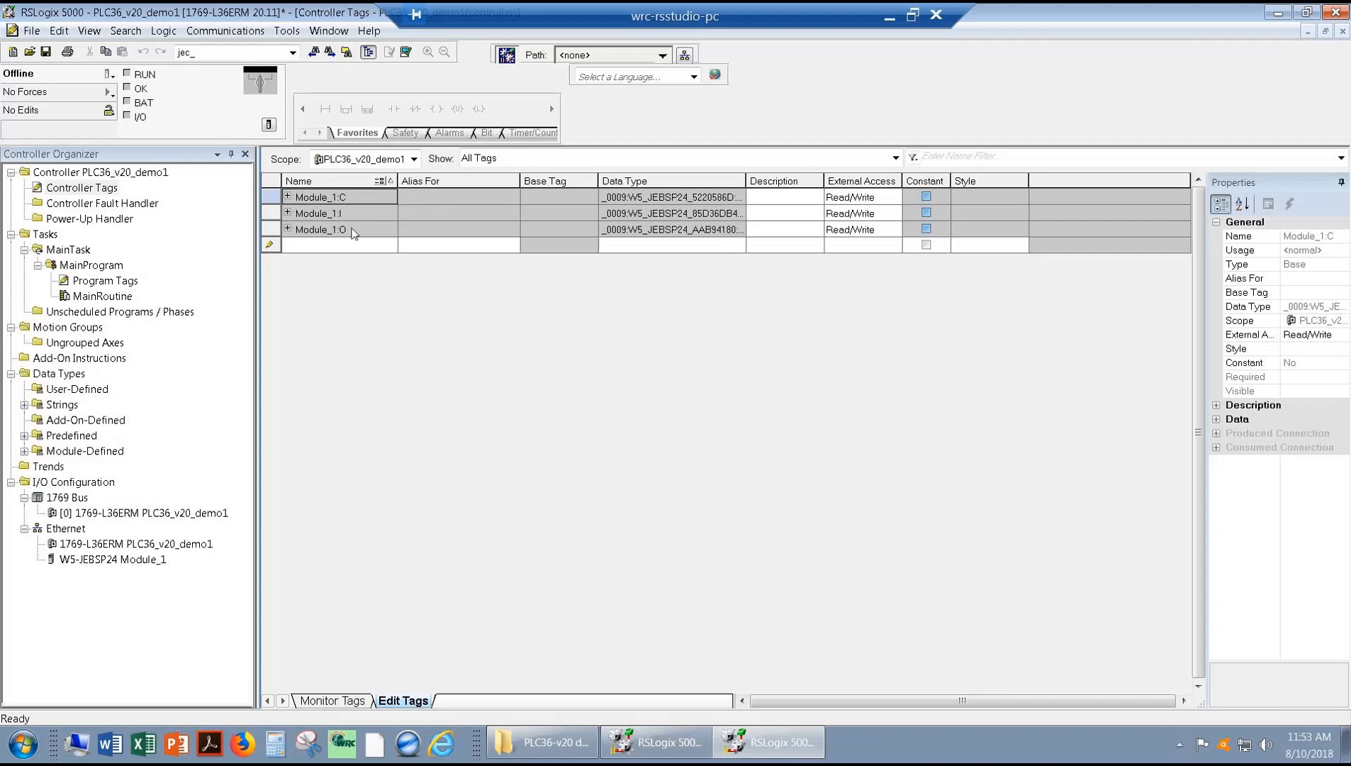
{"action": "left_click", "coordinate": [288, 197]}
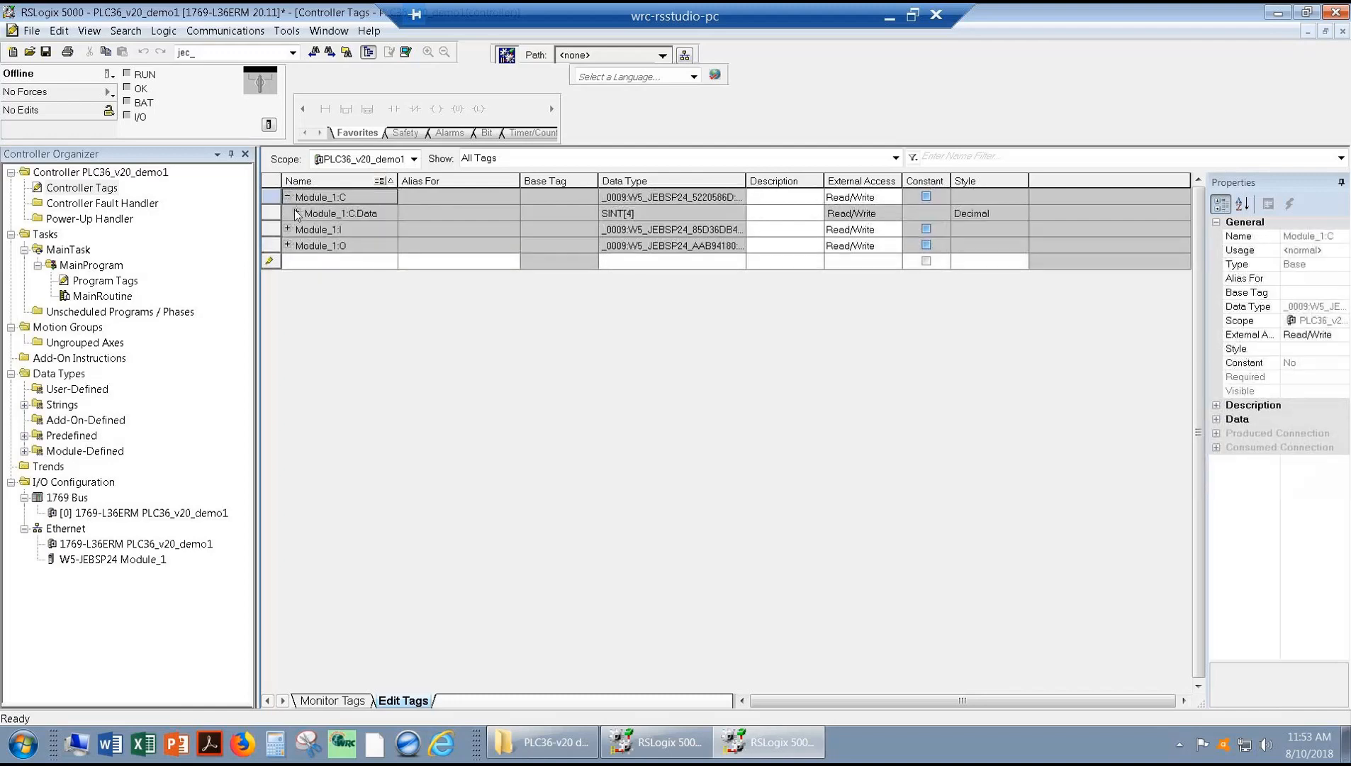
{"action": "left_click", "coordinate": [297, 213]}
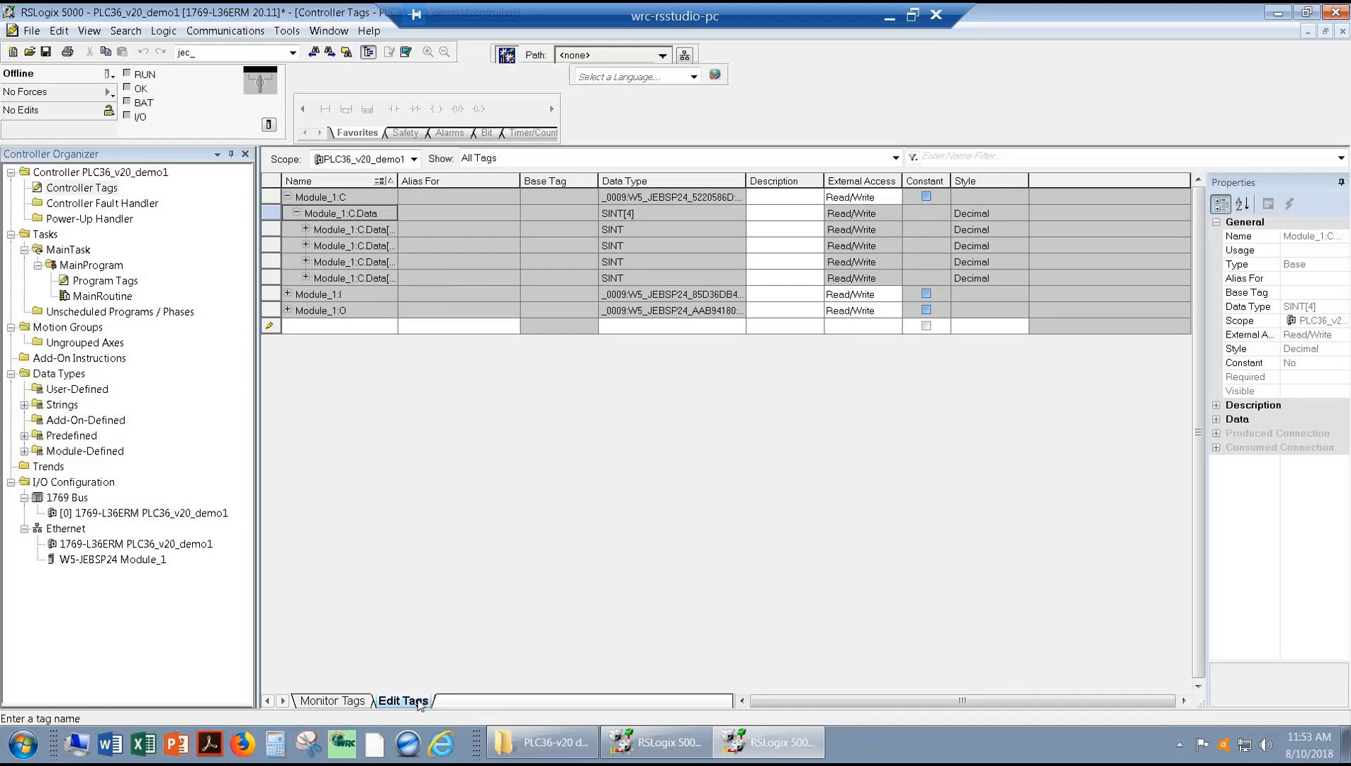
{"action": "left_click", "coordinate": [334, 700]}
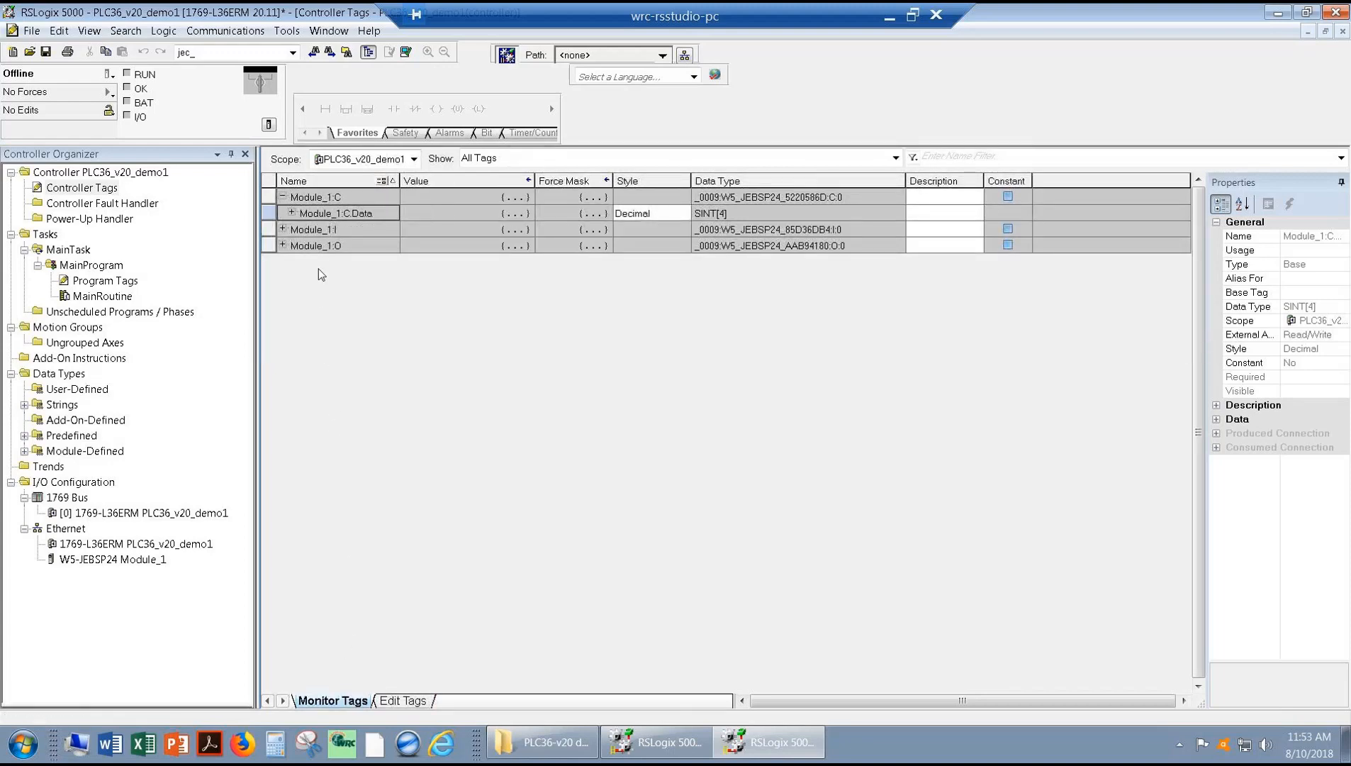
{"action": "left_click", "coordinate": [291, 214]}
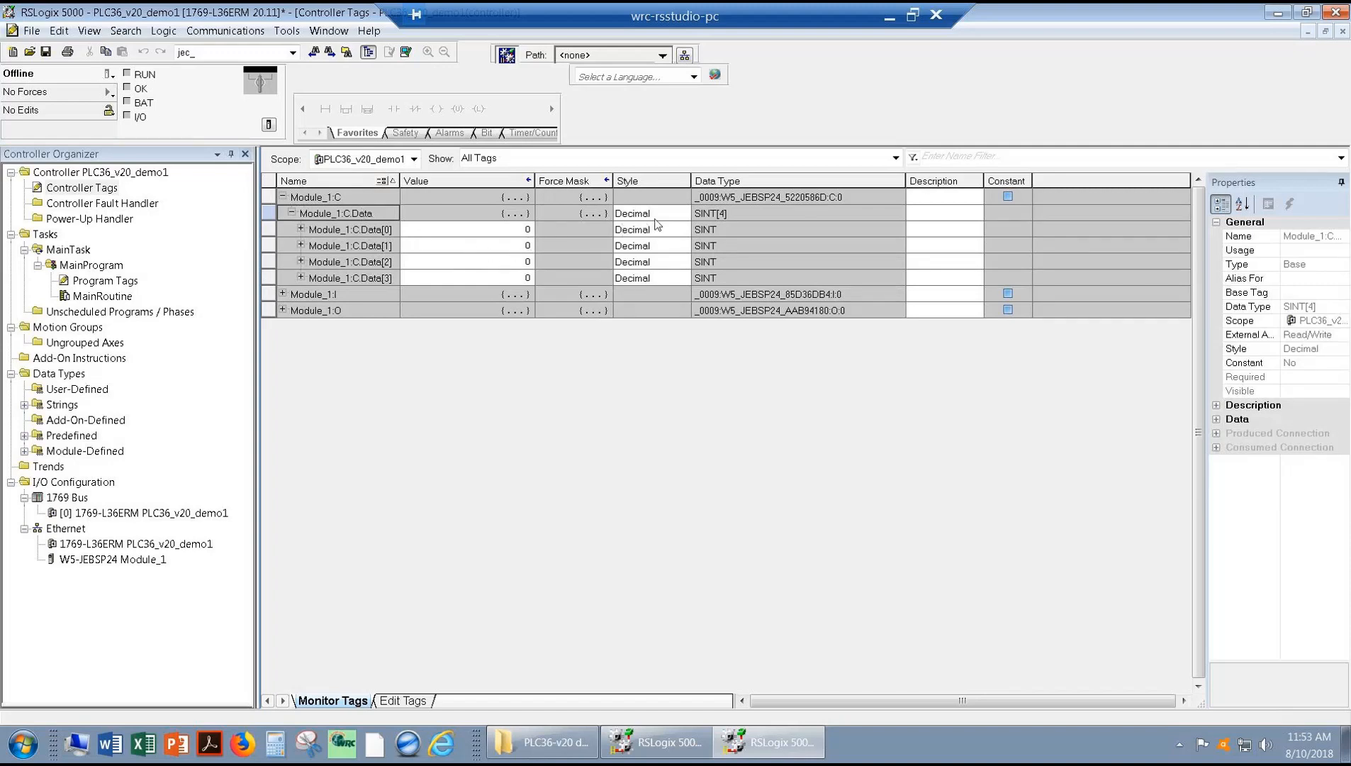
{"action": "left_click", "coordinate": [682, 211]}
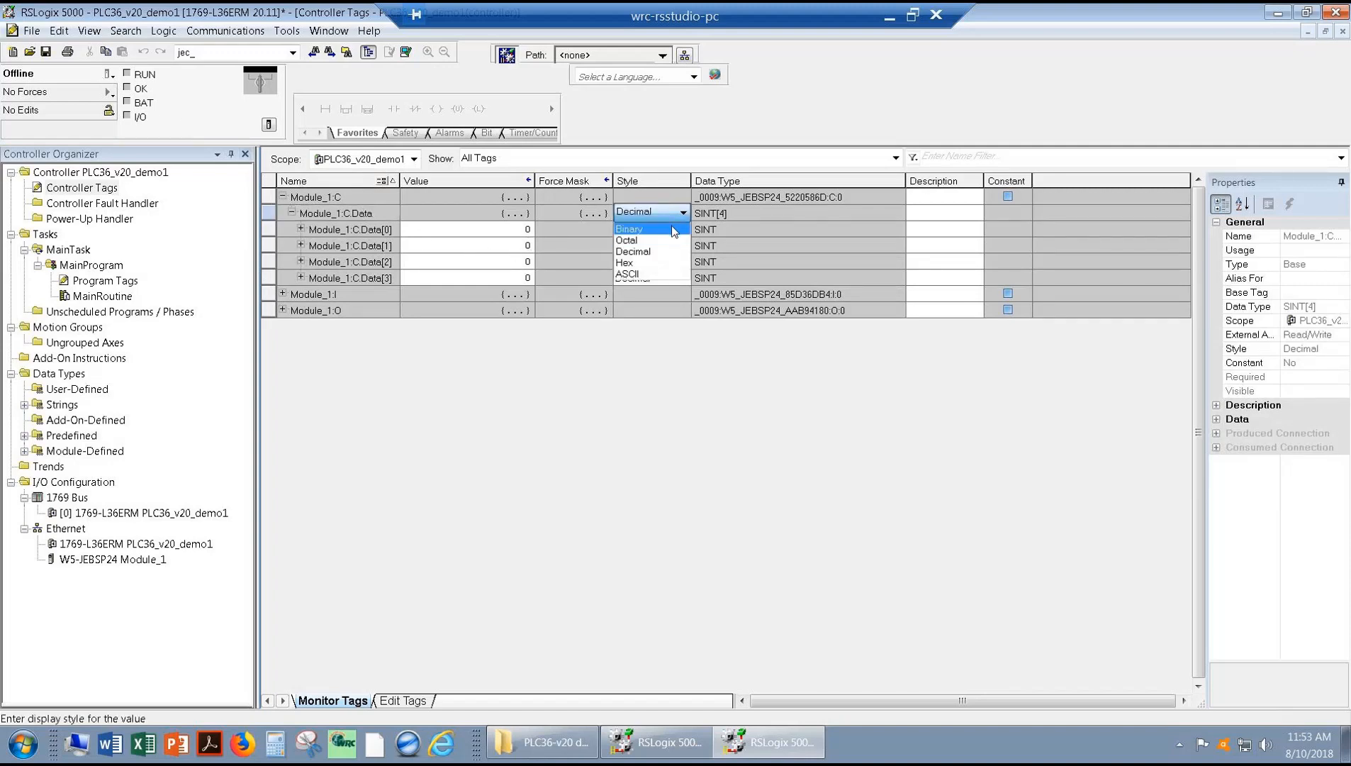
{"action": "left_click", "coordinate": [674, 230]}
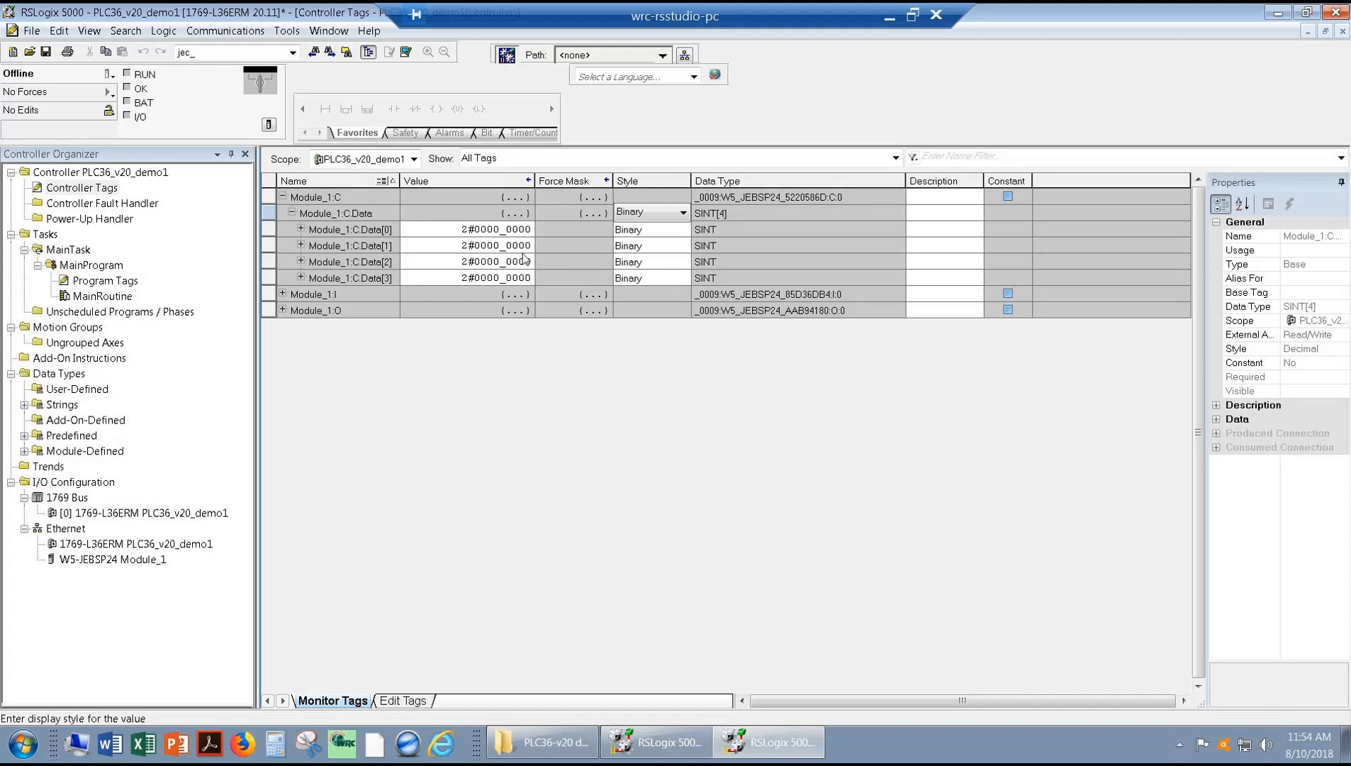
Set the configuration byte Module_1:C.Data[0] to 2#0000_0011.
{"action": "left_click", "coordinate": [534, 230]}
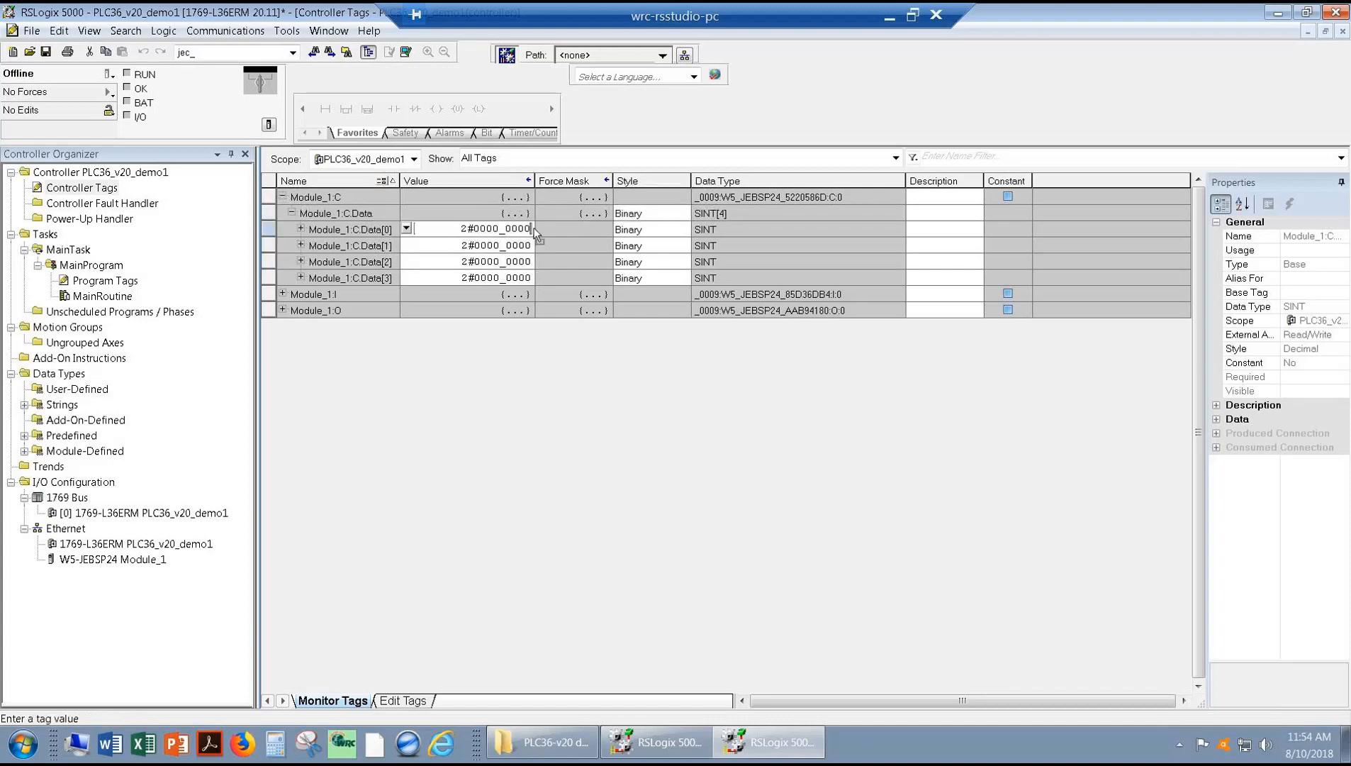
{"action": "key", "text": "BackSpace"}
{"action": "type", "text": "1"}
{"action": "left_click", "coordinate": [528, 244]}
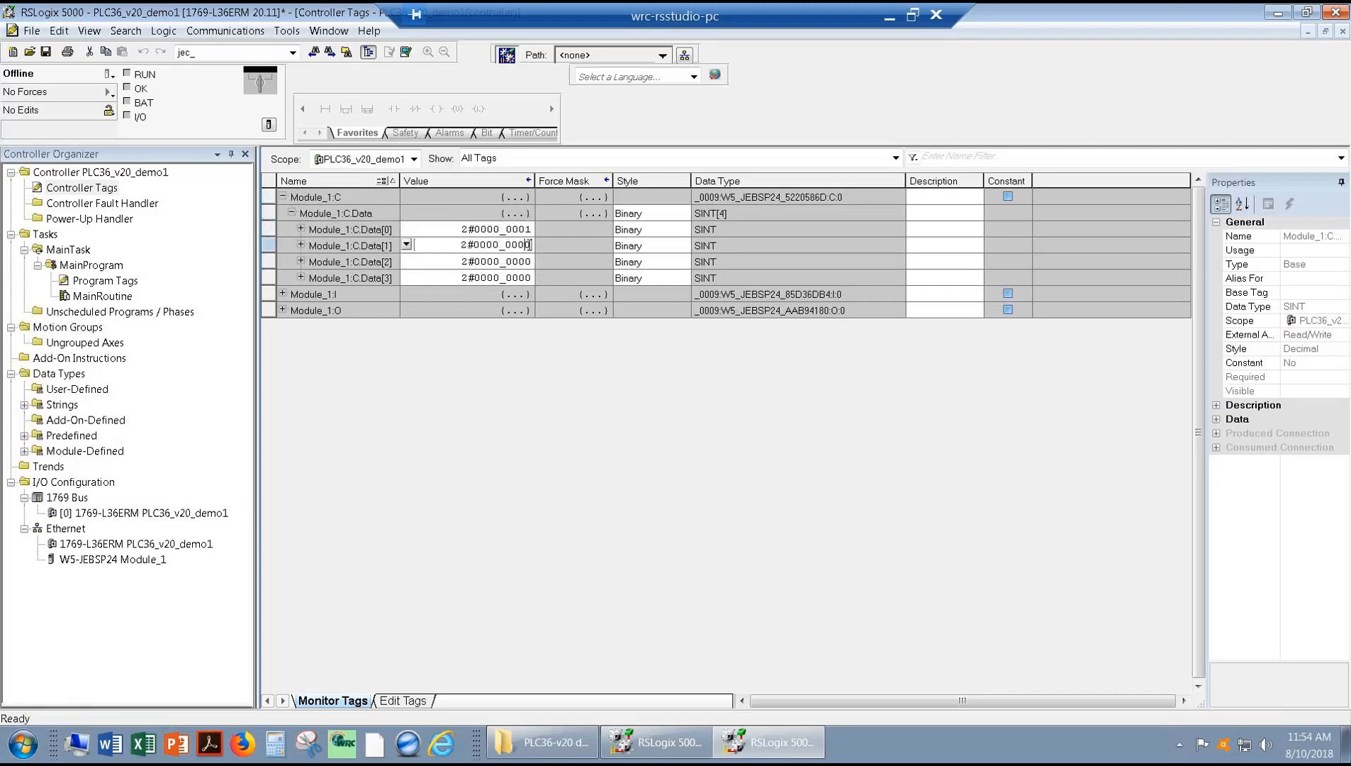
{"action": "left_click", "coordinate": [526, 229]}
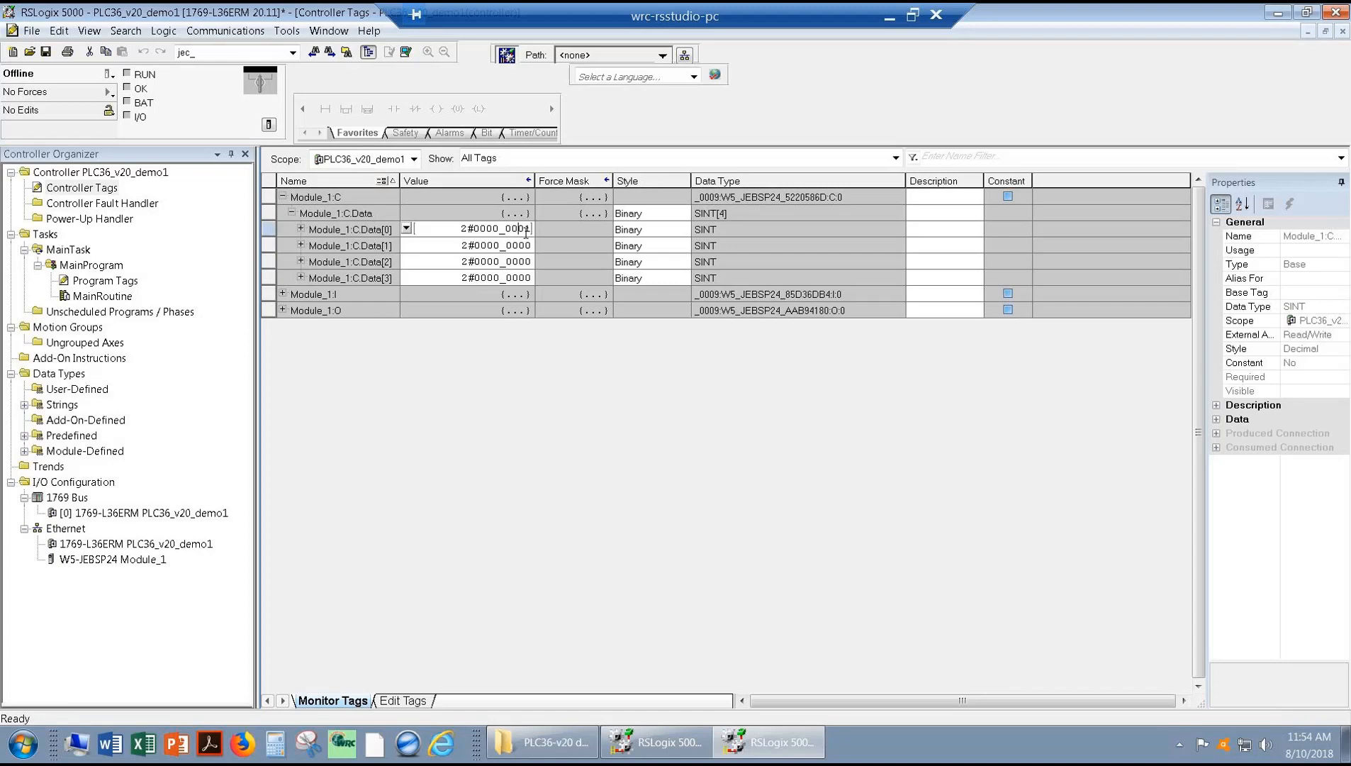
{"action": "key", "text": "BackSpace"}
{"action": "type", "text": "1"}
{"action": "left_click", "coordinate": [525, 246]}
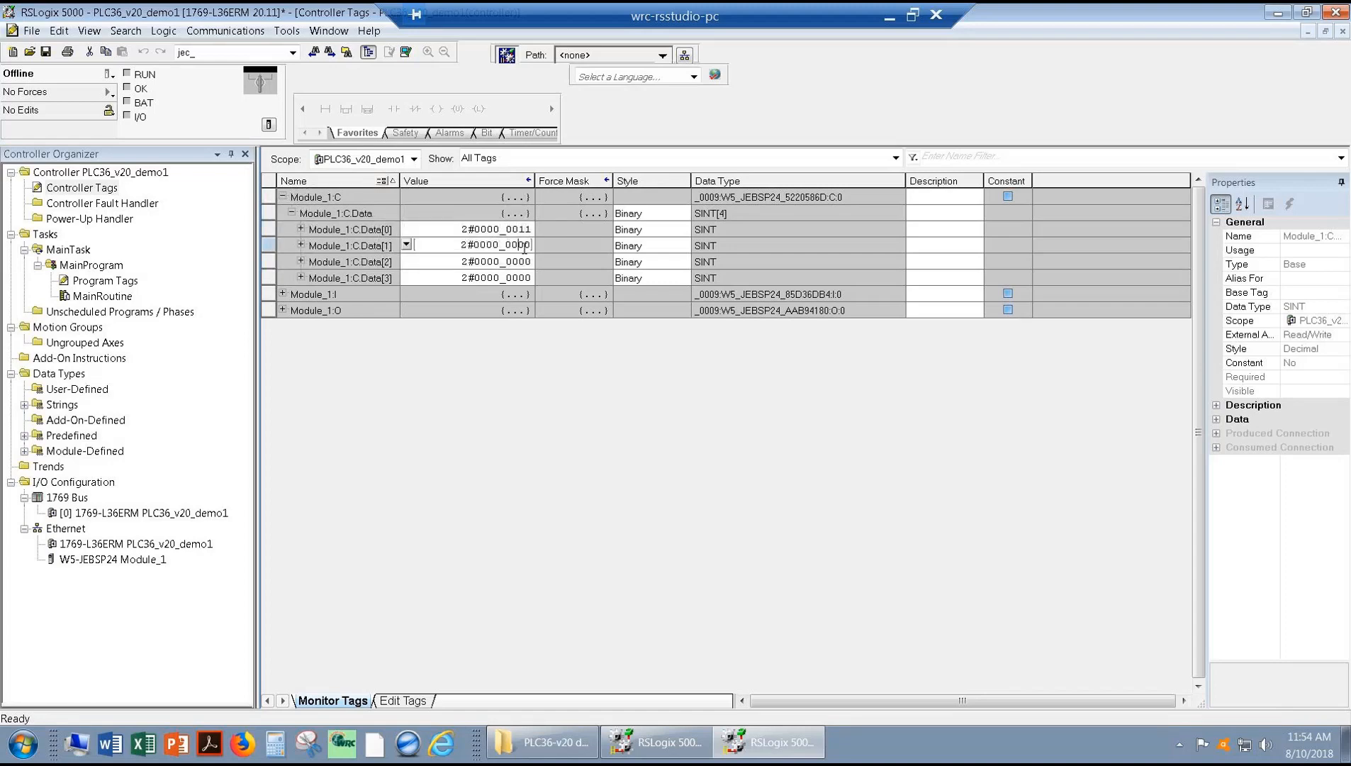
{"action": "left_click", "coordinate": [445, 276]}
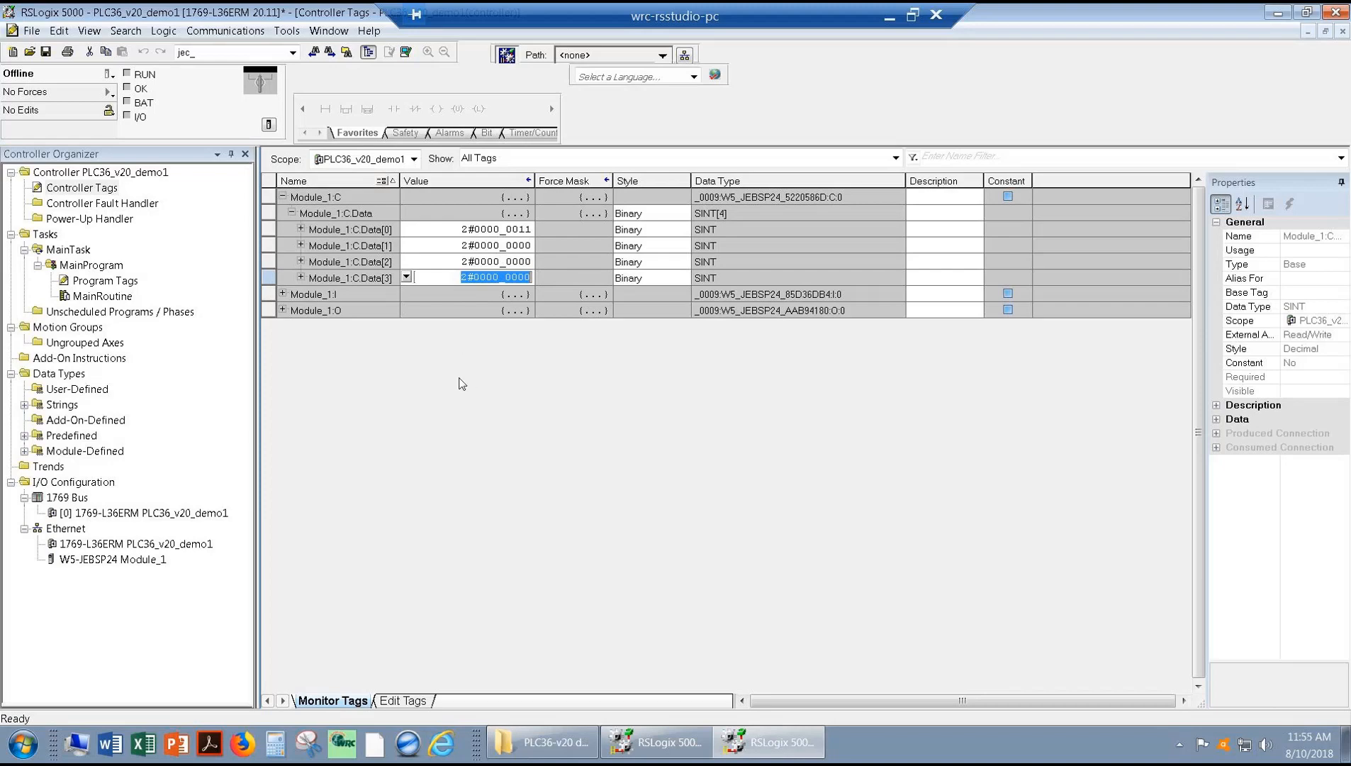
Download the project to the 1769-L36ERM controller and return it to Remote Run mode.
{"action": "left_click", "coordinate": [110, 74]}
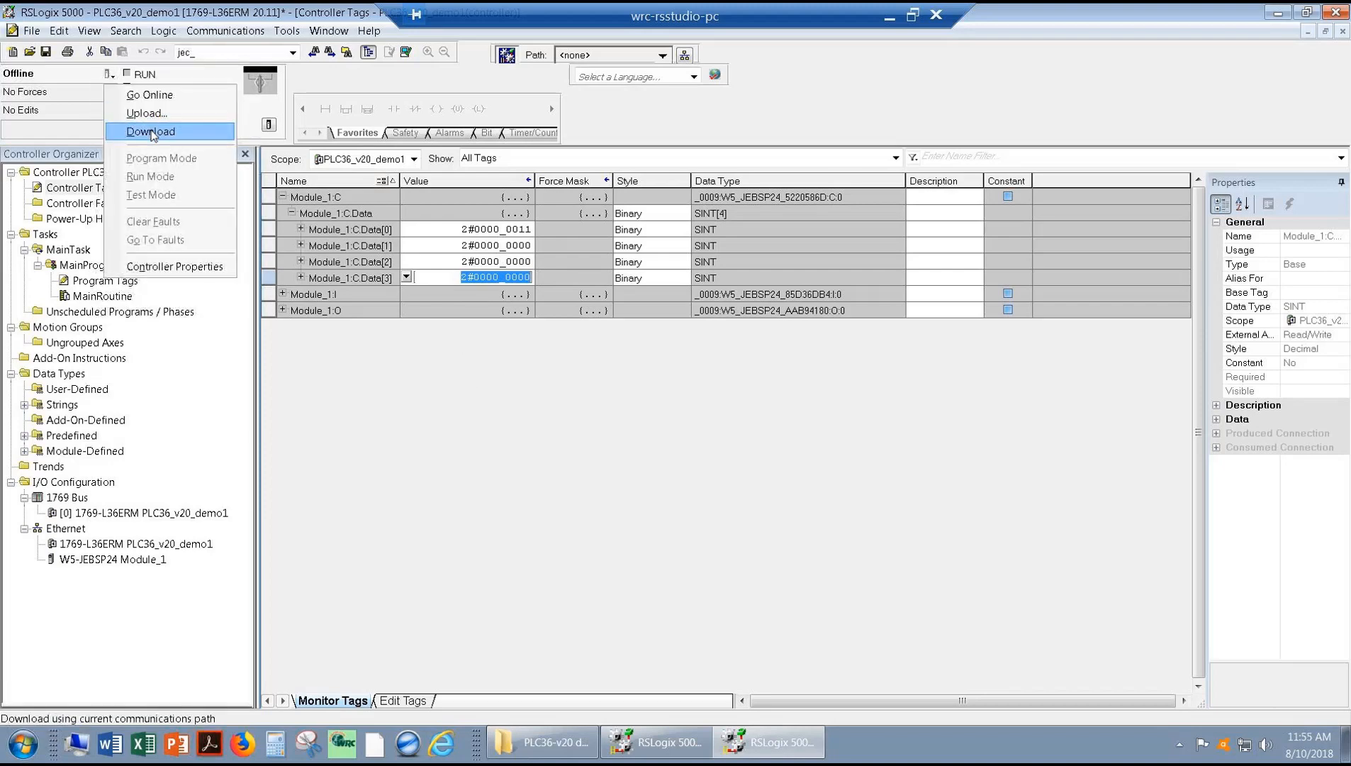
{"action": "left_click", "coordinate": [151, 132]}
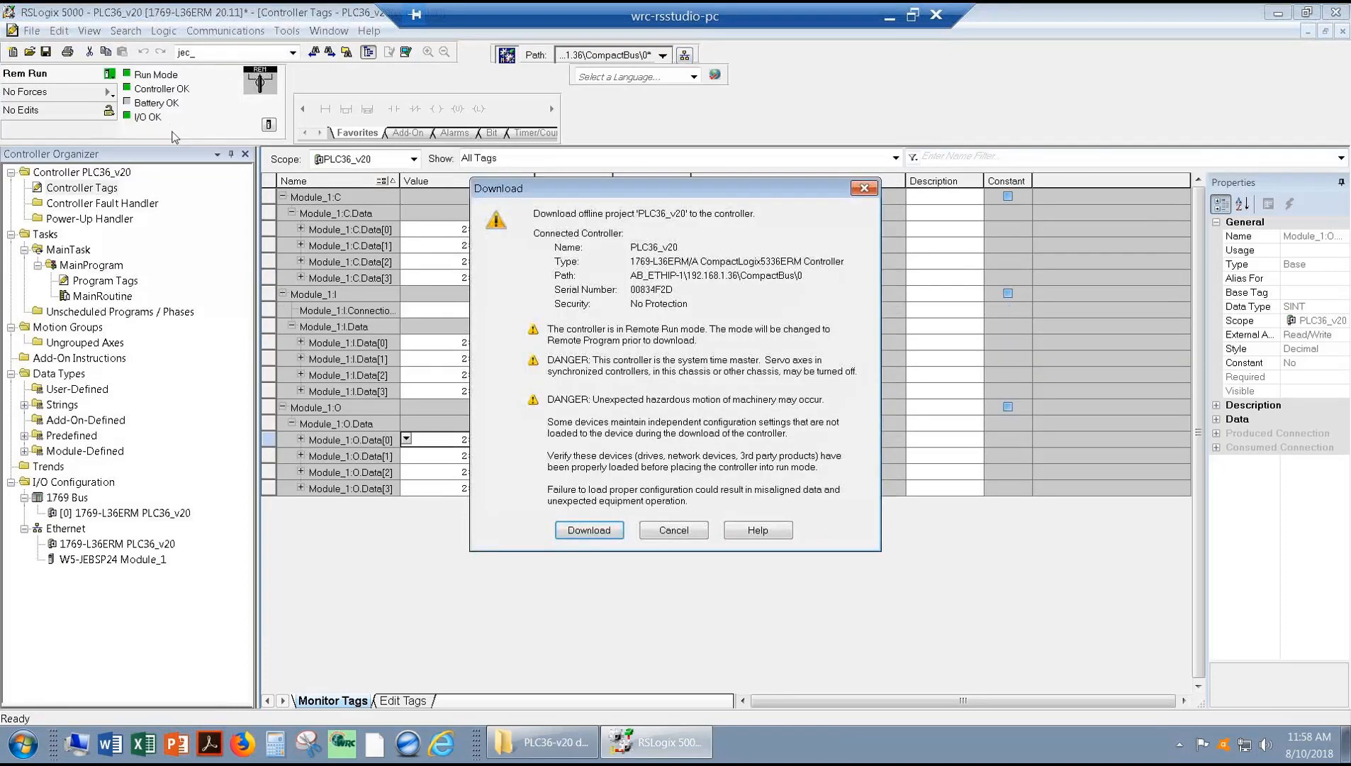
{"action": "left_click", "coordinate": [592, 531]}
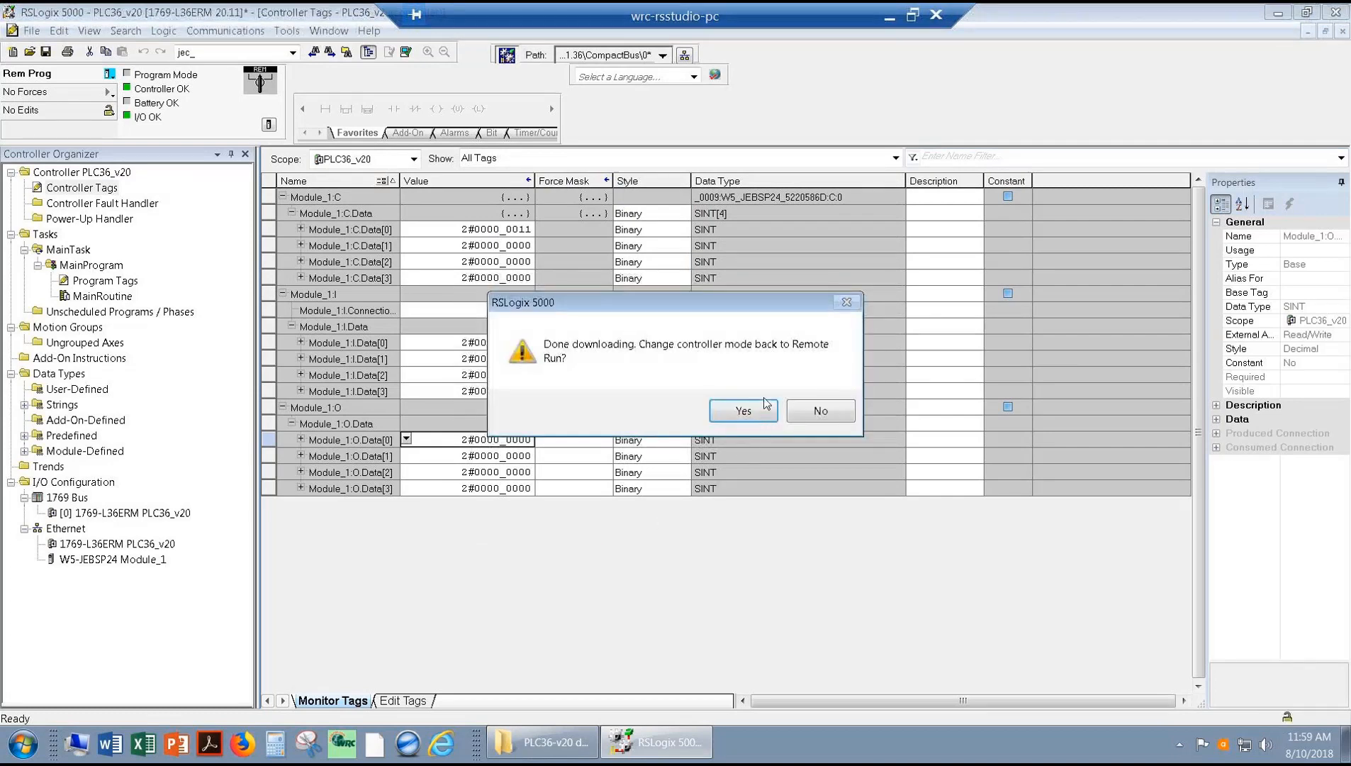
{"action": "left_click", "coordinate": [743, 412]}
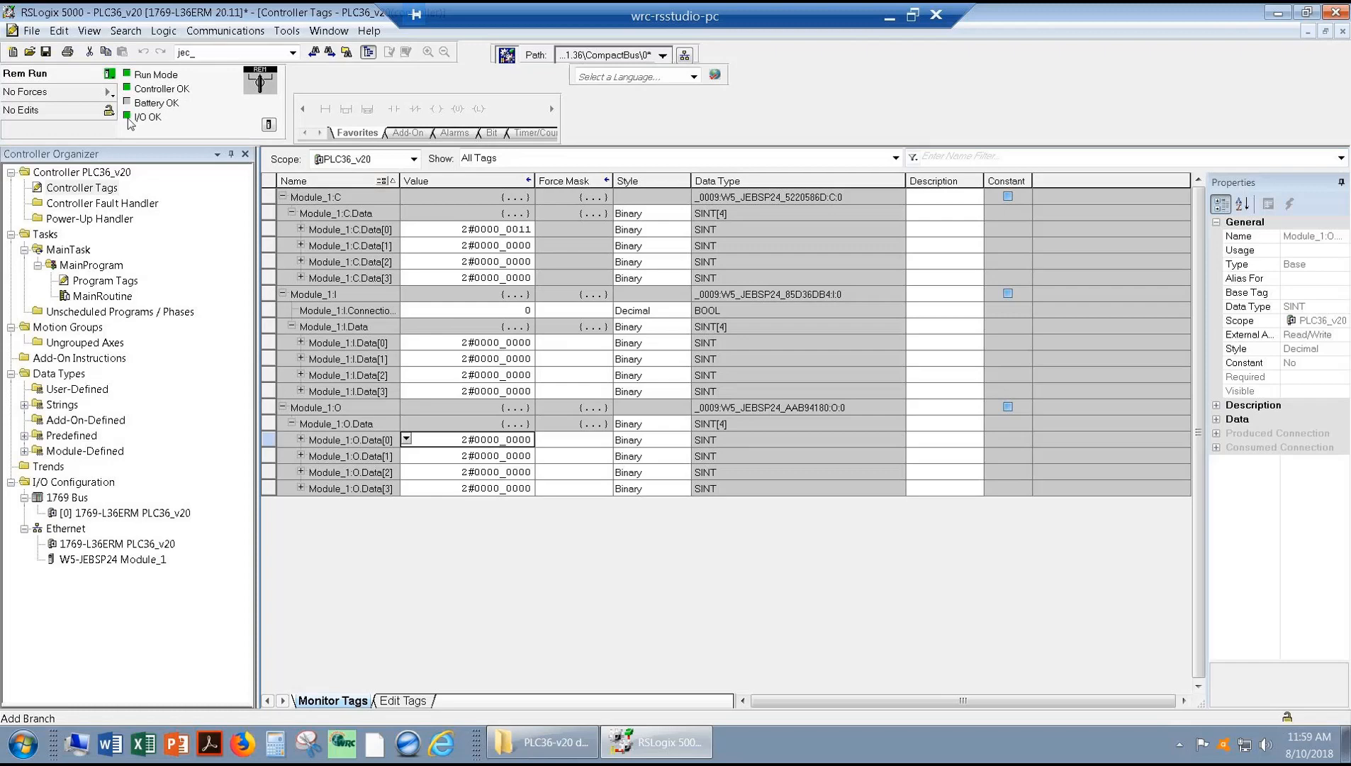
{"action": "mouse_move", "coordinate": [66, 560]}
{"action": "mouse_move", "coordinate": [166, 563]}
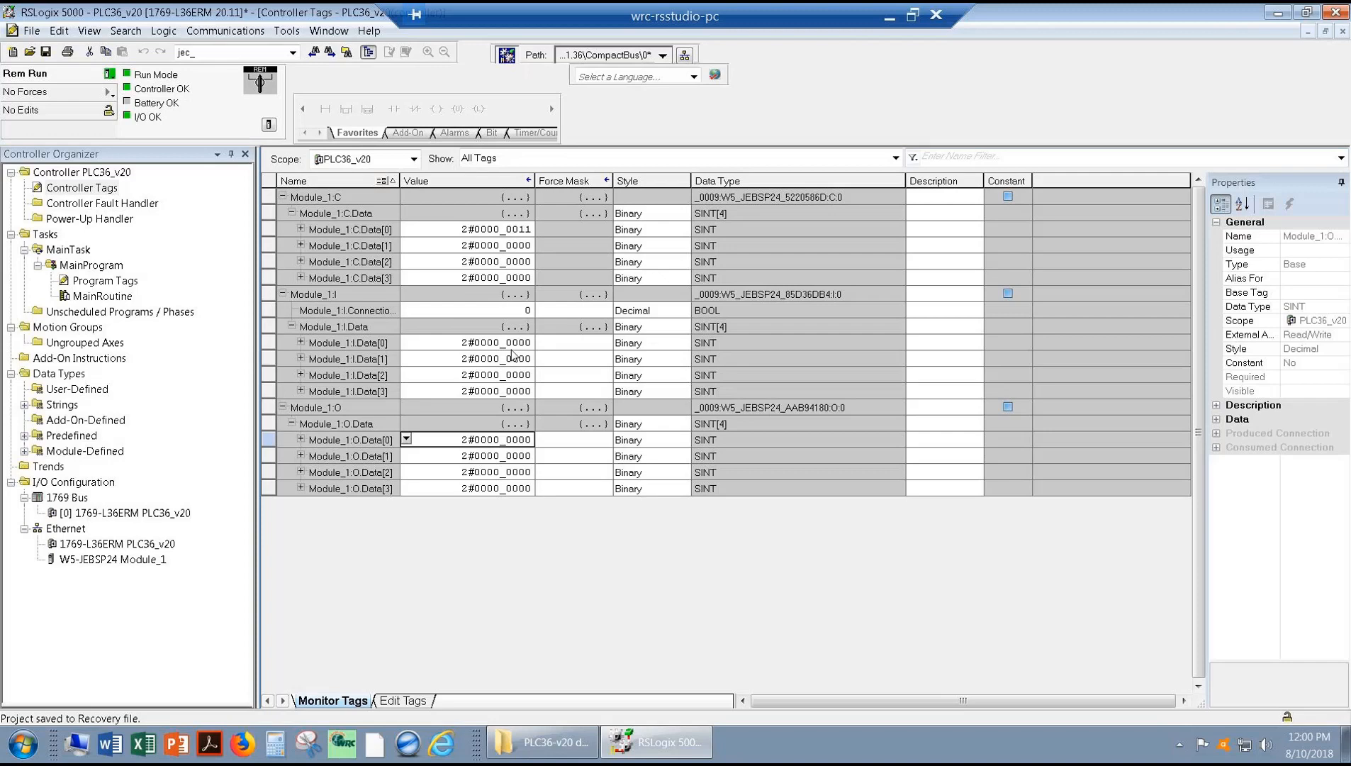
Turn on the first output bit by setting Module_1:O.Data[0] to 2#0000_0001.
{"action": "left_click", "coordinate": [532, 440]}
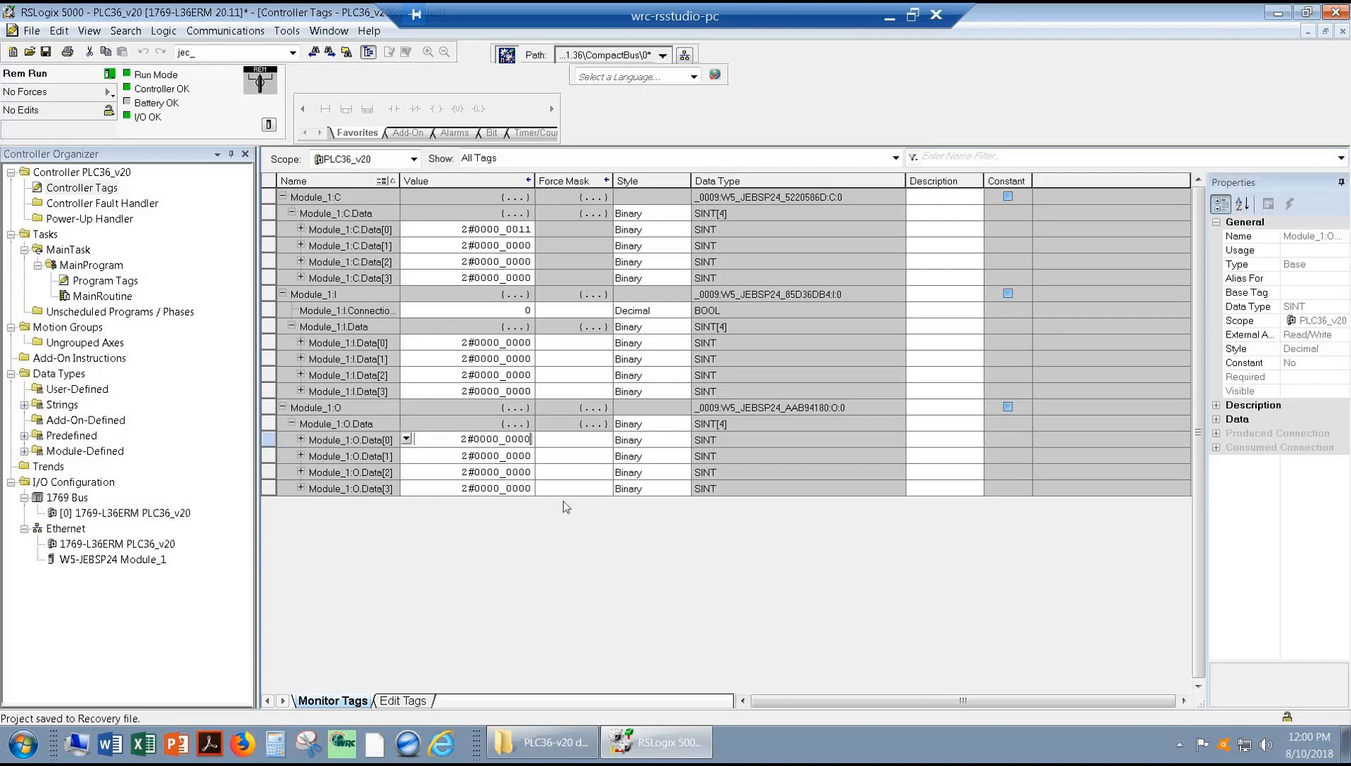
{"action": "key", "text": "BackSpace"}
{"action": "type", "text": "1"}
{"action": "left_click", "coordinate": [513, 456]}
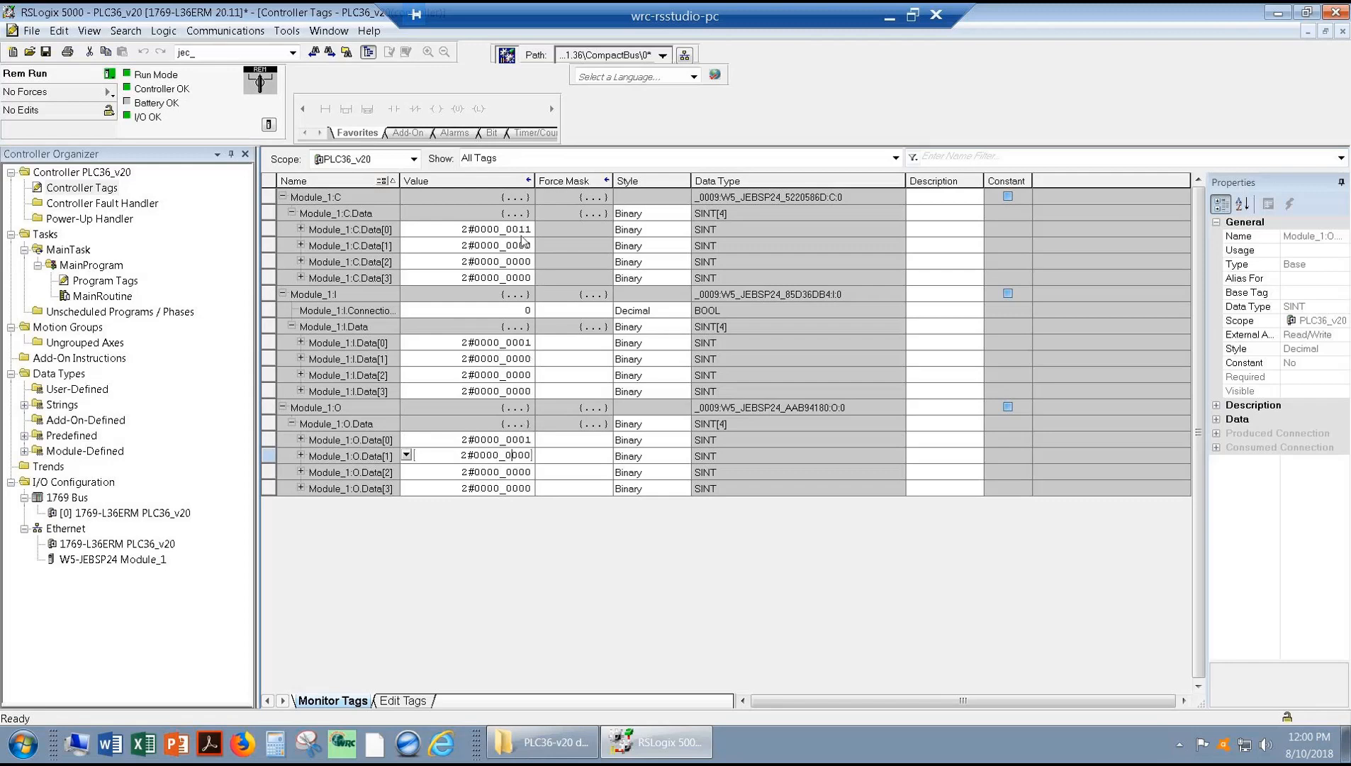
Turn on the second output bit as well by setting Module_1:O.Data[0] to 2#0000_0011.
{"action": "left_click", "coordinate": [521, 440]}
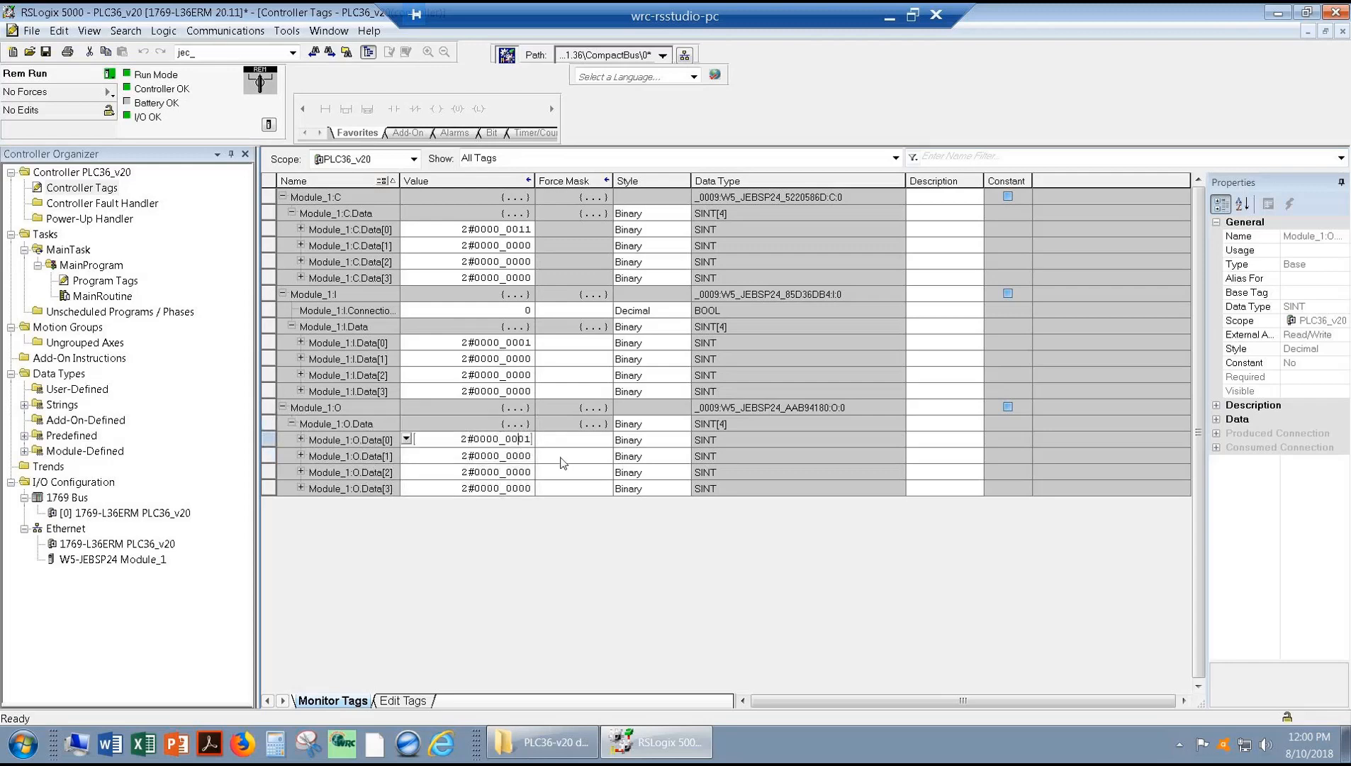
{"action": "key", "text": "BackSpace"}
{"action": "type", "text": "1"}
{"action": "key", "text": "Return"}
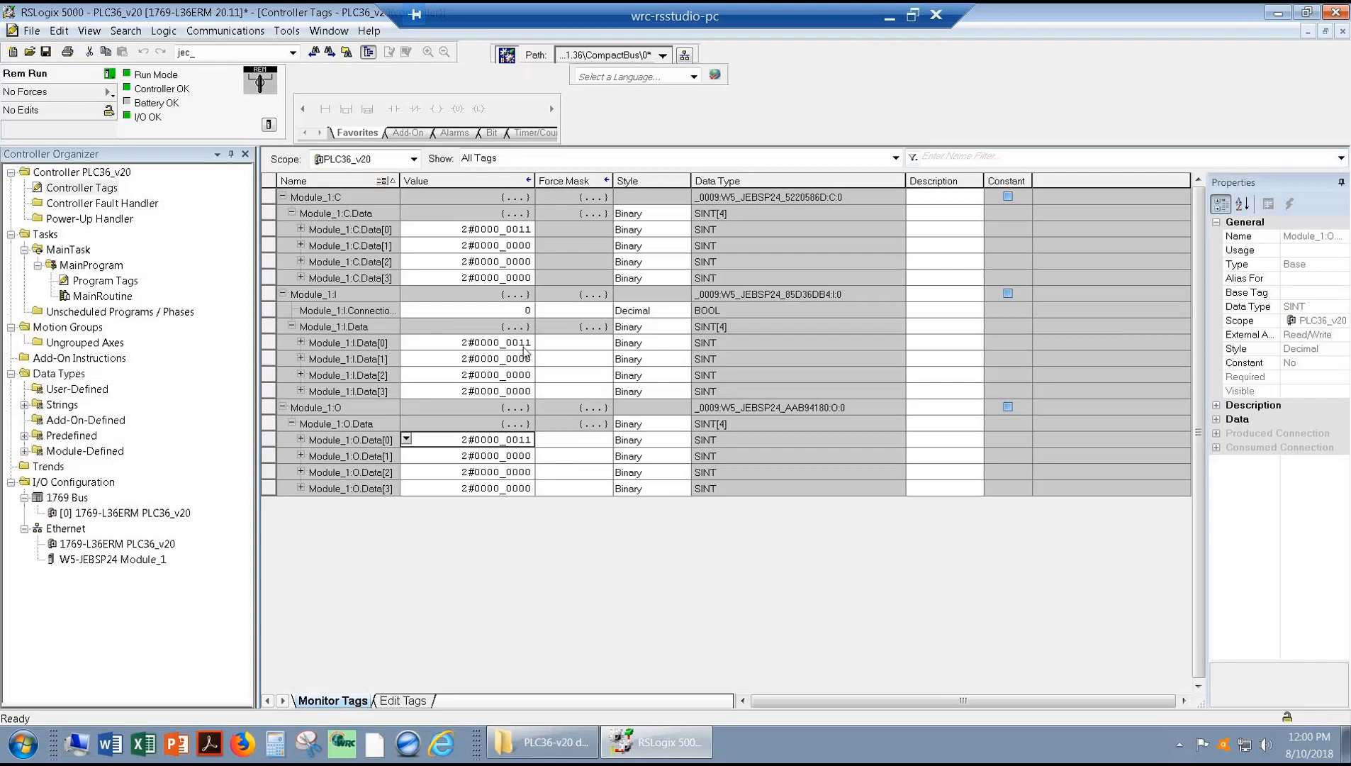
Try turning on the third output bit by setting Module_1:O.Data[0] to 2#0000_0111.
{"action": "left_click", "coordinate": [519, 440]}
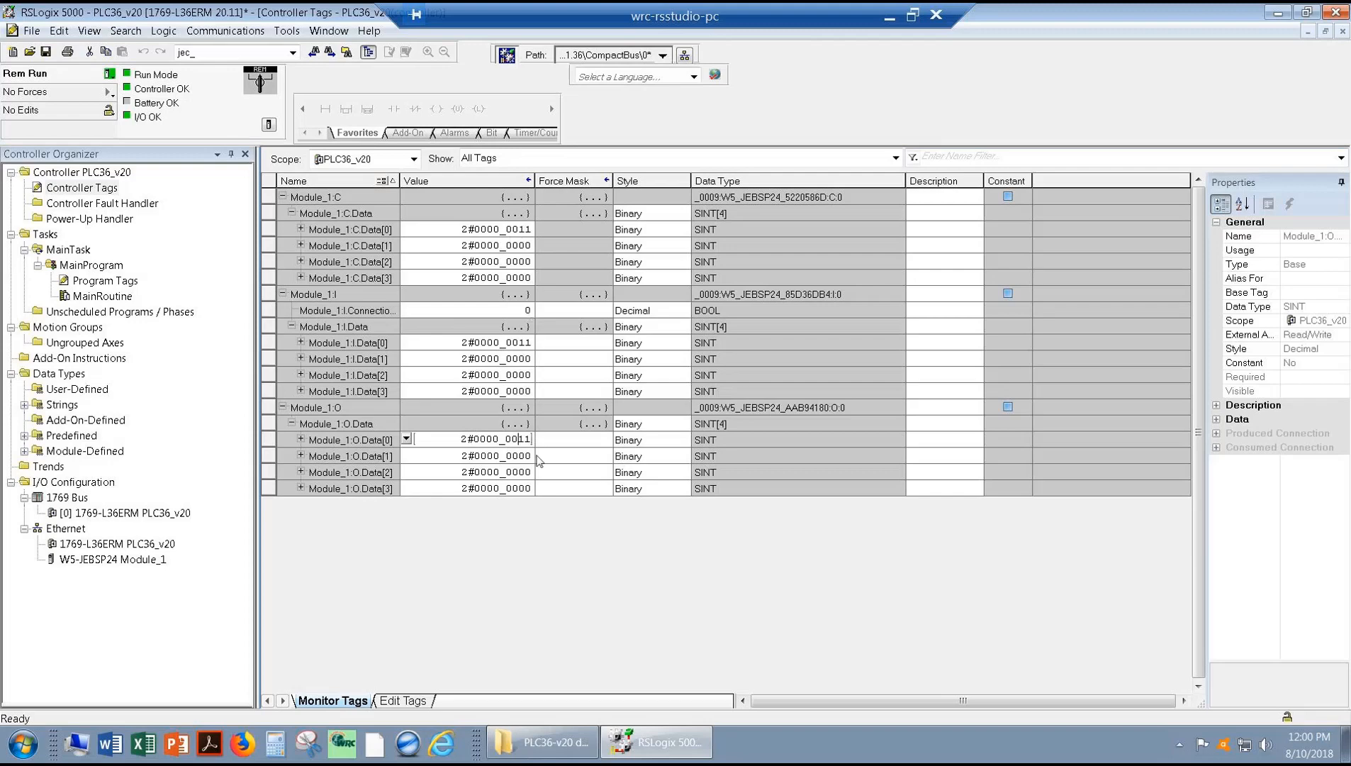
{"action": "key", "text": "BackSpace"}
{"action": "type", "text": "1"}
{"action": "key", "text": "Return"}
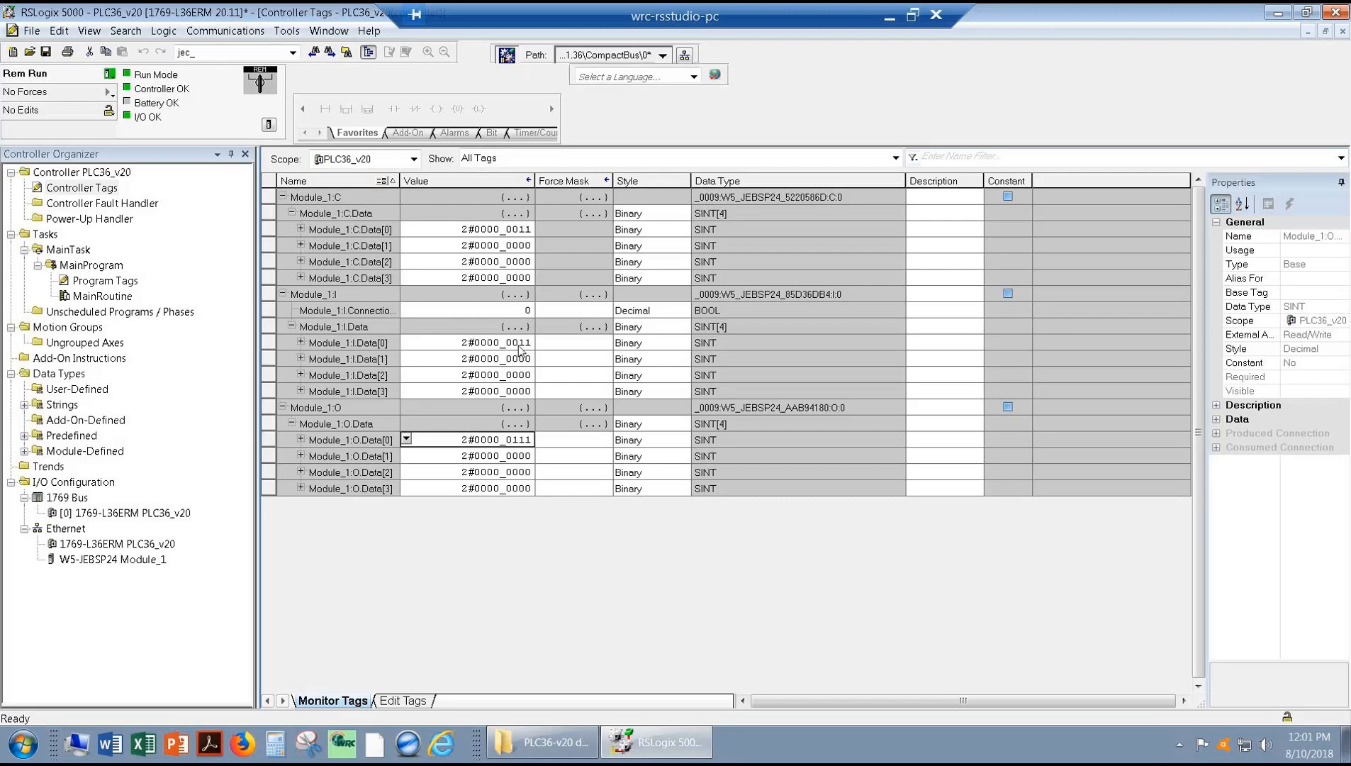
Clear the third output bit by setting Module_1:O.Data[0] back to 2#0000_0011.
{"action": "left_click", "coordinate": [521, 439]}
{"action": "key", "text": "BackSpace"}
{"action": "type", "text": "0"}
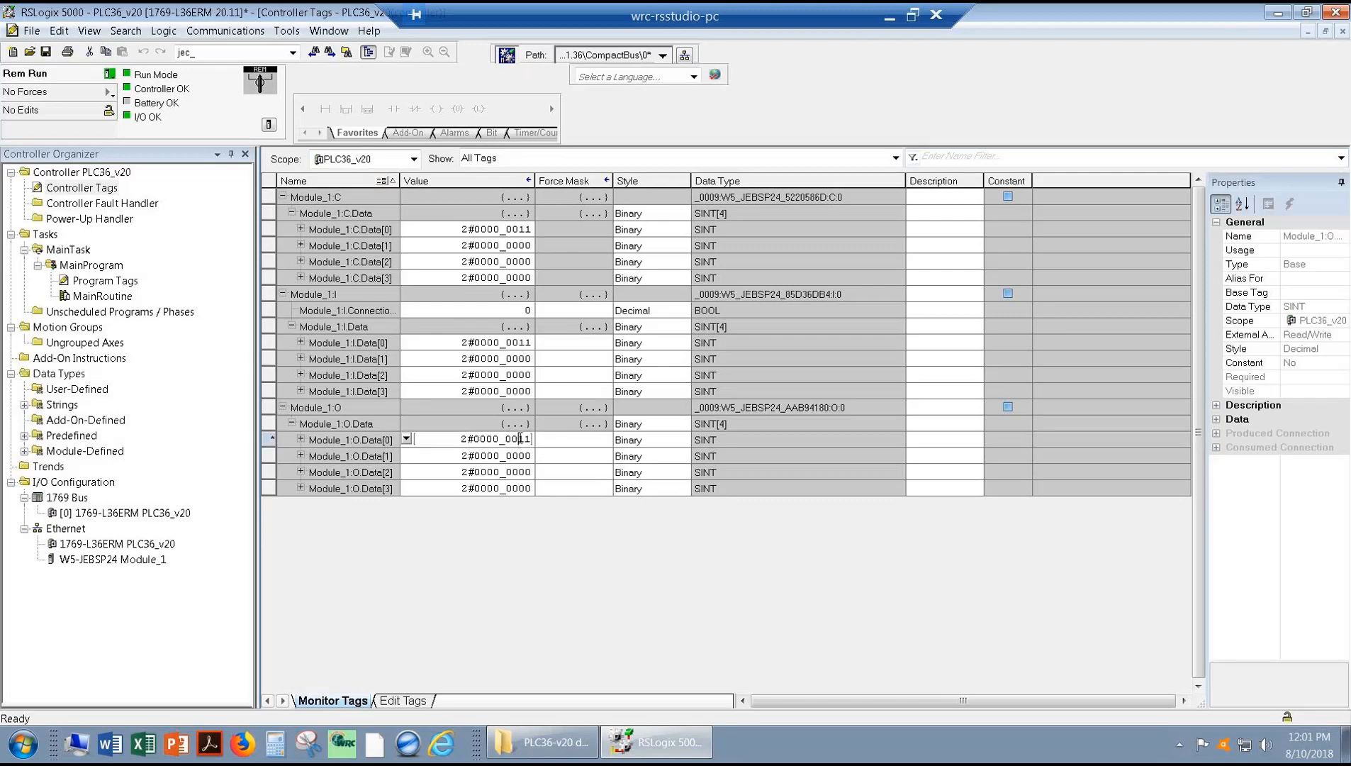
{"action": "left_click", "coordinate": [513, 456]}
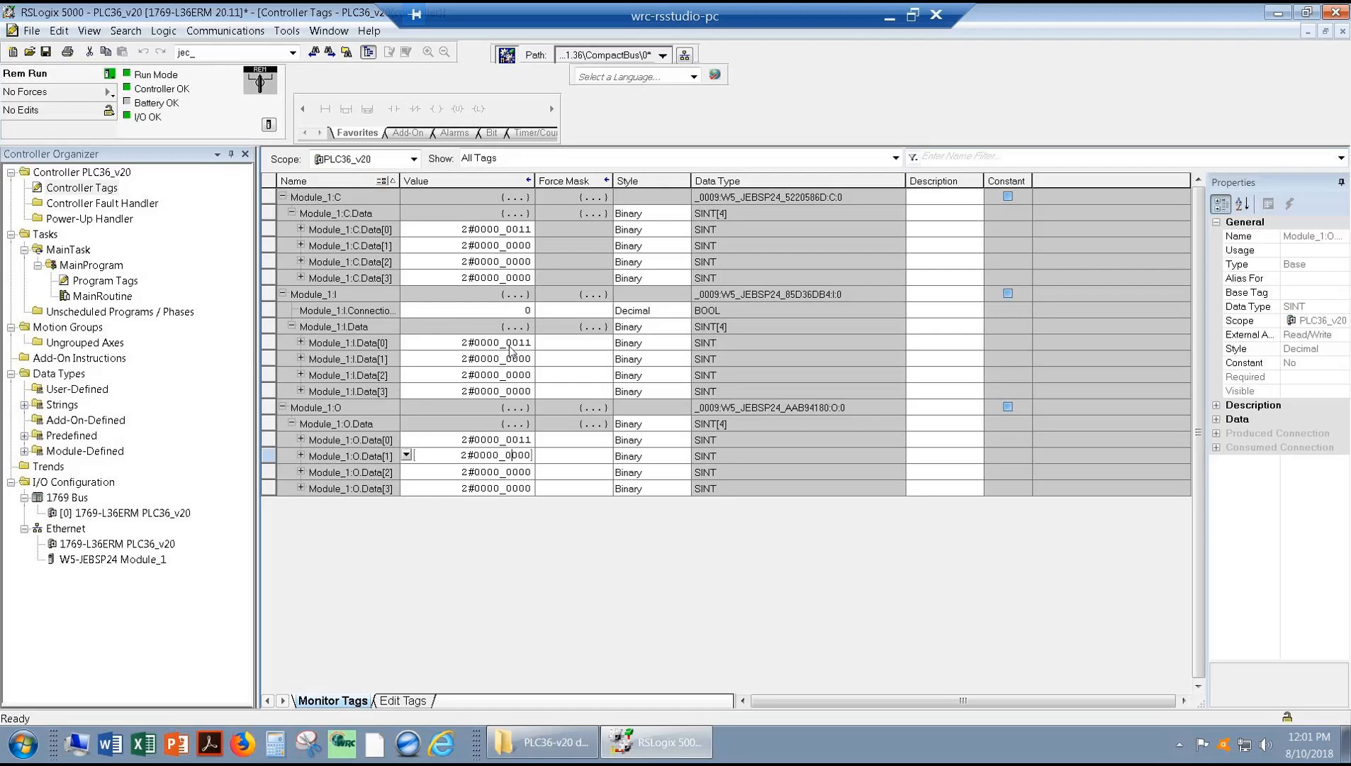
Open the value of Module_1:O.Data[0] for editing.
{"action": "left_click", "coordinate": [533, 441]}
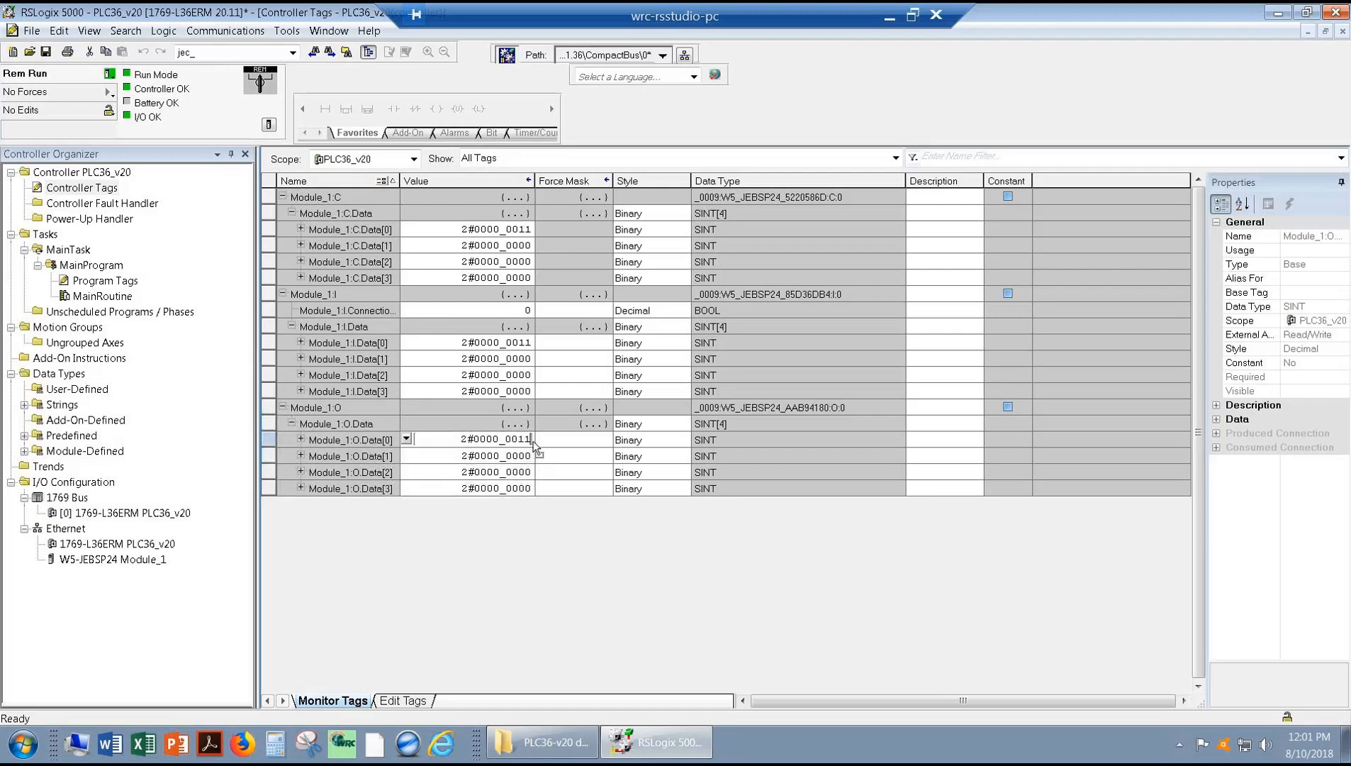